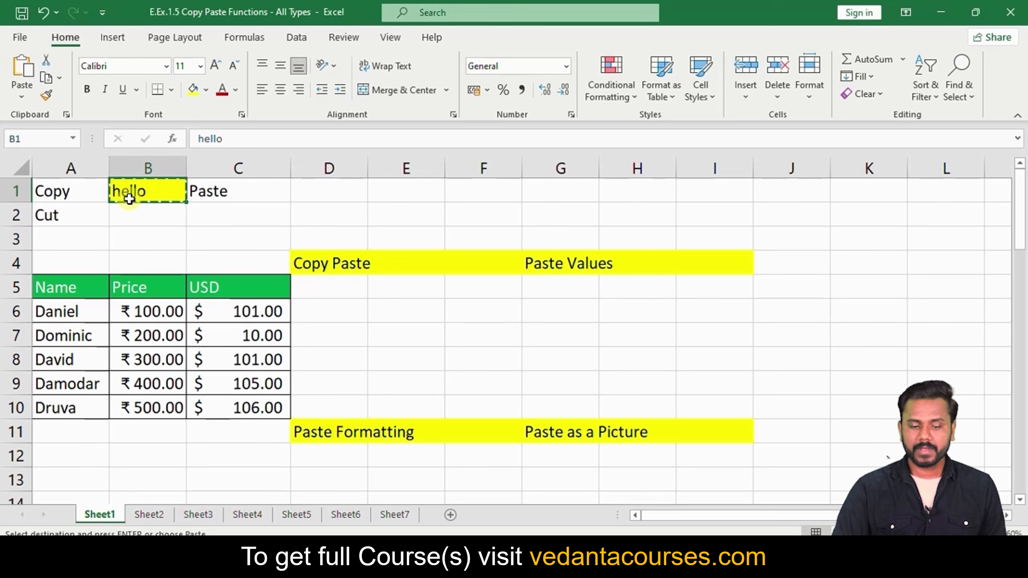
Paste the copied hello into D1 and clear the copy marquee
left_click(316, 191)
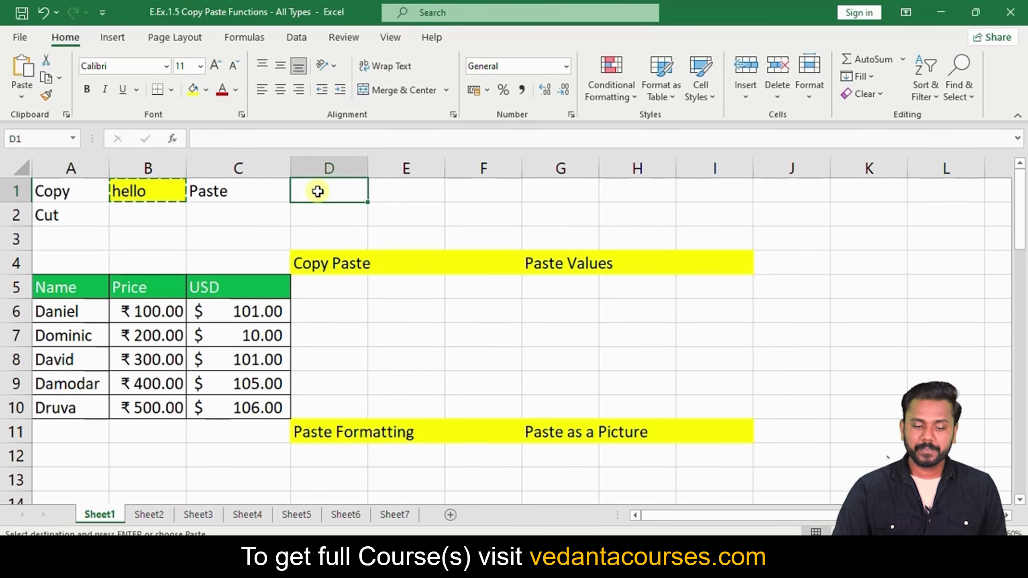
type("hello")
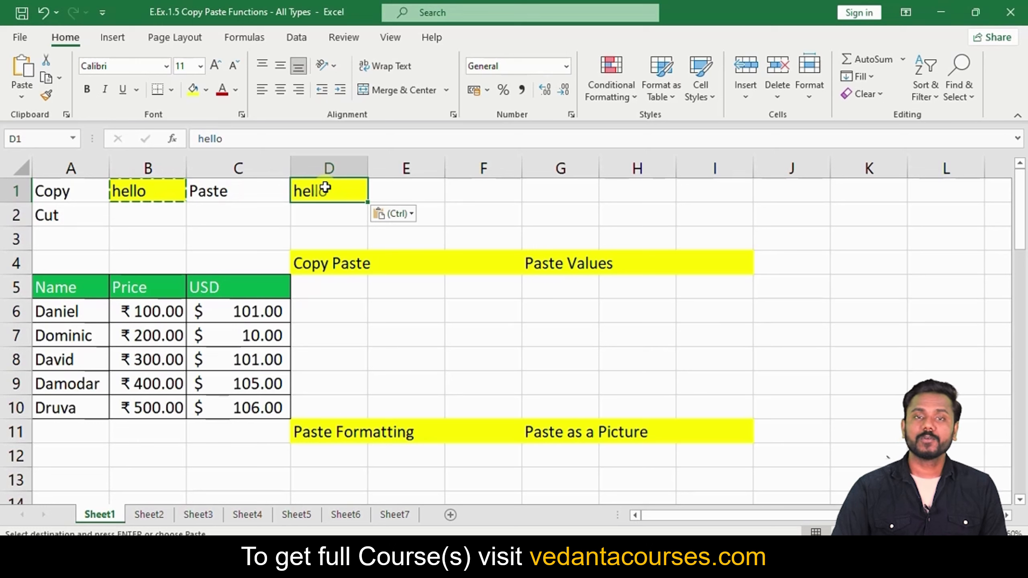
key("Escape")
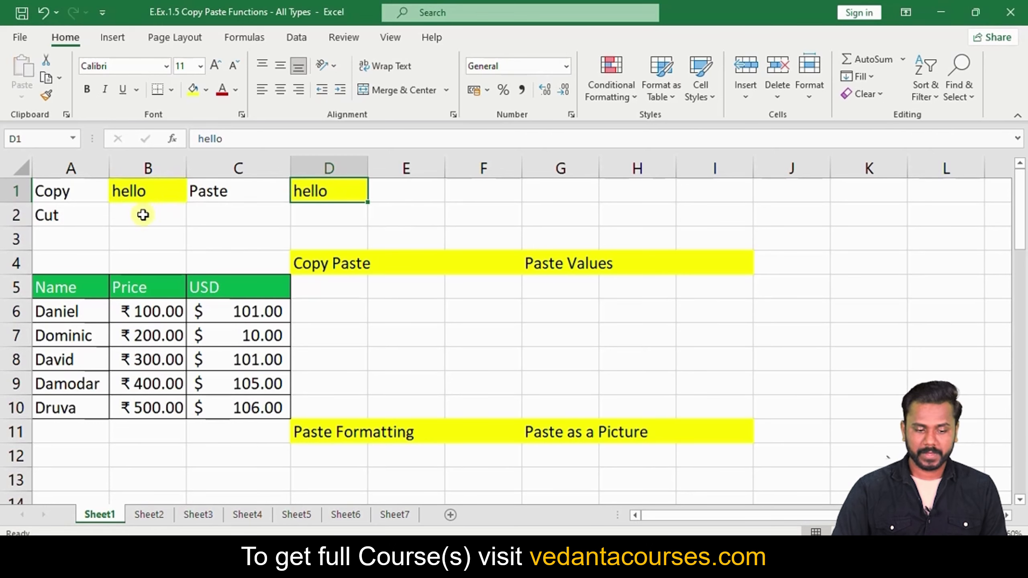
Enter hi in B2 with a yellow fill, then cut and move it to D2
left_click(143, 214)
type("hi")
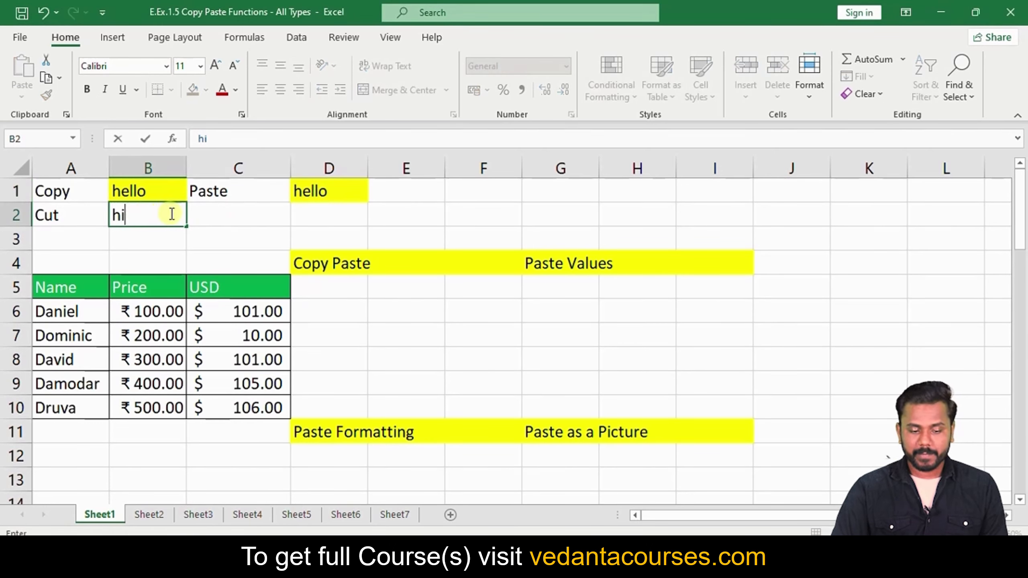
left_click(210, 225)
left_click(141, 219)
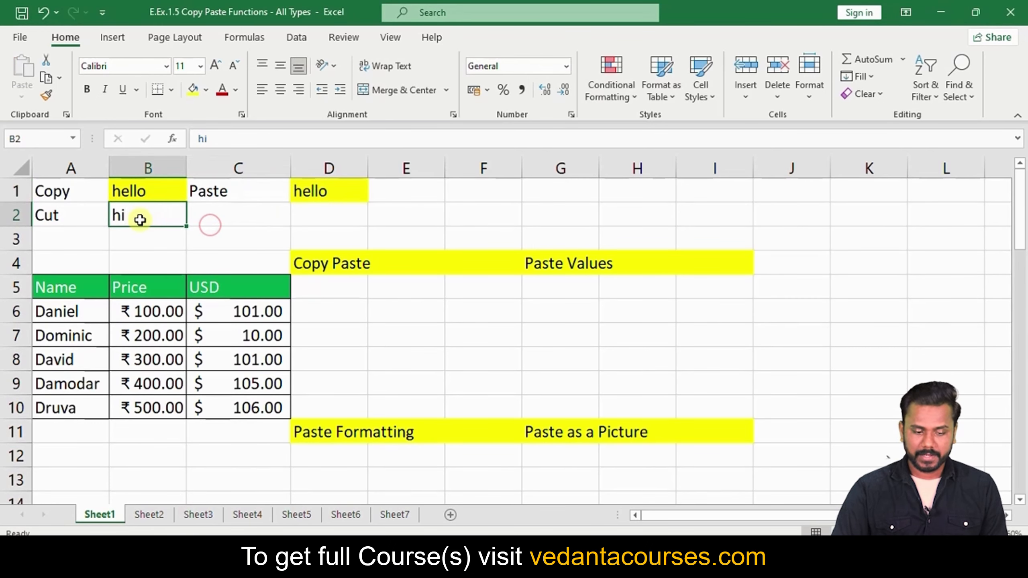
left_click(193, 89)
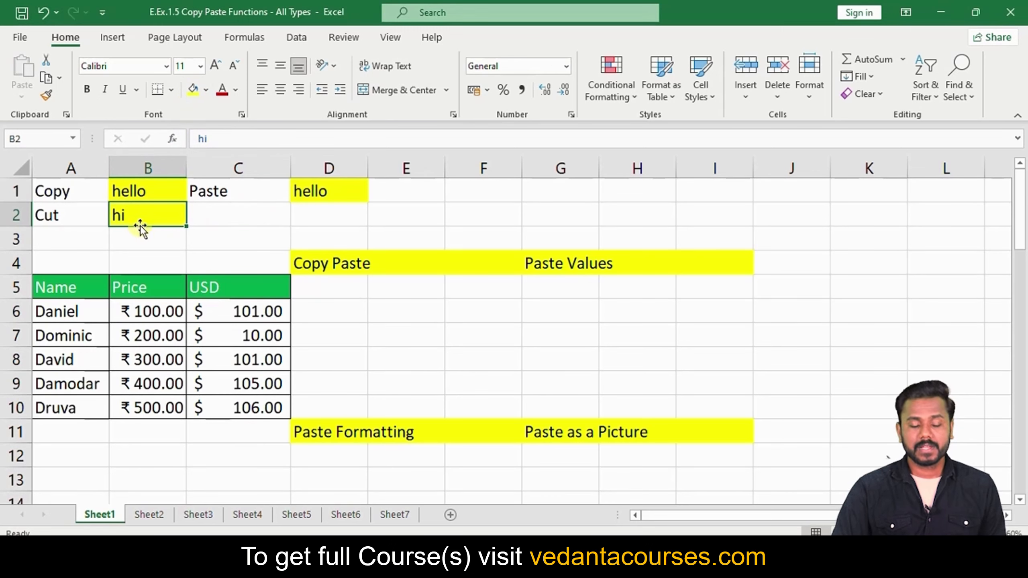
key("ctrl+x")
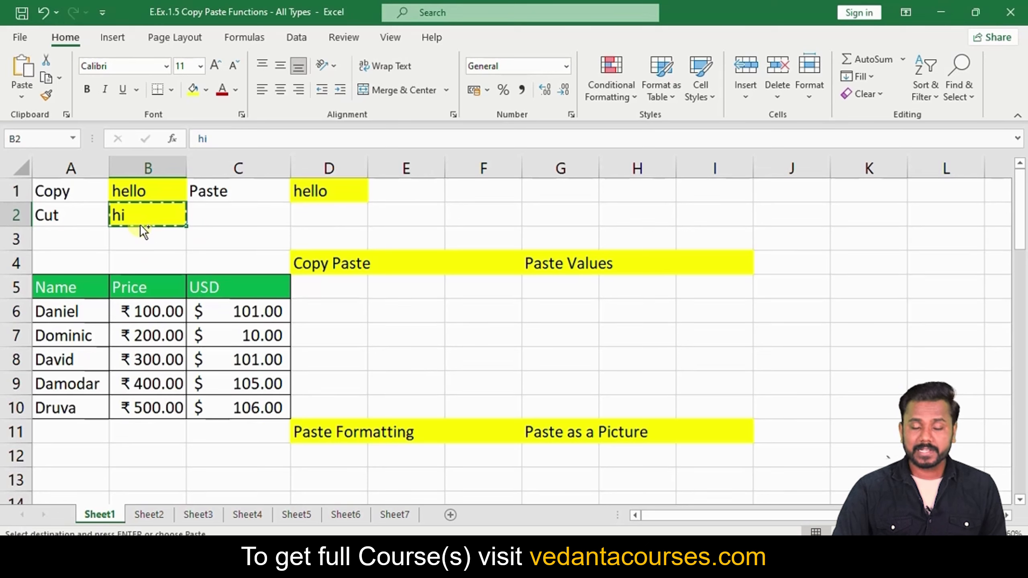
left_click(305, 210)
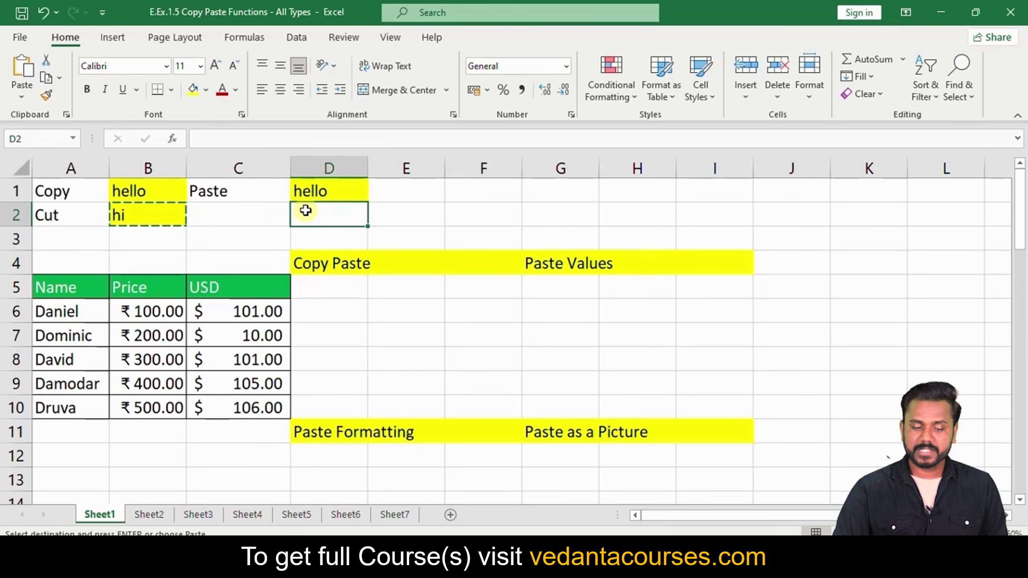
key("ctrl+v")
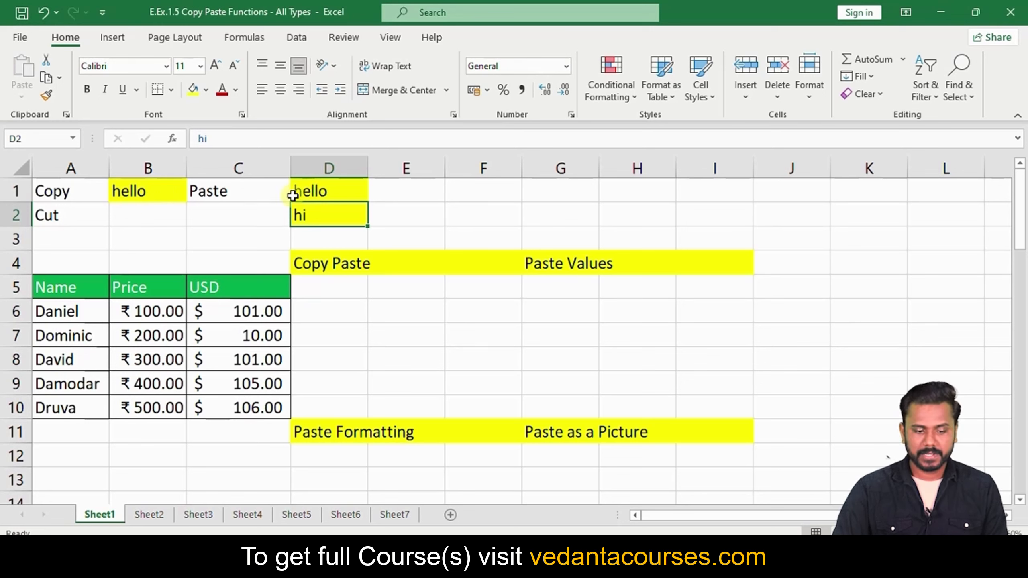
left_click(127, 220)
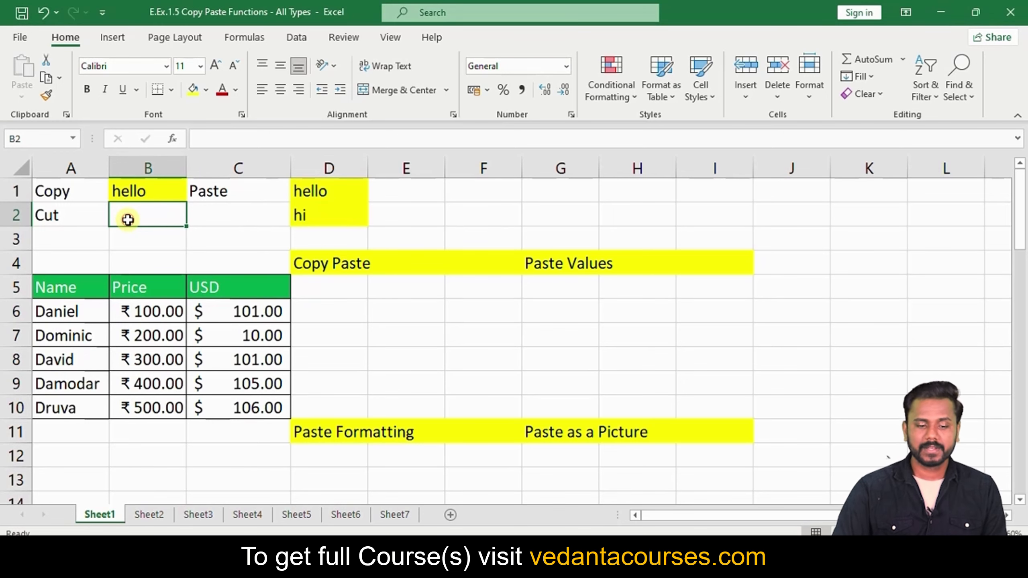
Select the Name, Price, USD table A5:C10 and copy it
scroll(207, 228, "down", 1)
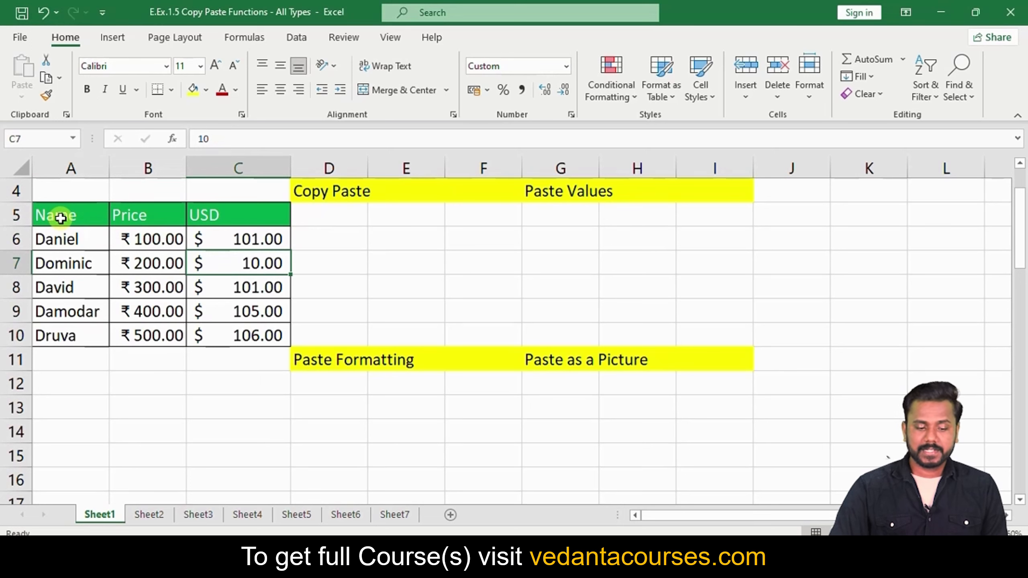
left_click_drag(60, 218, 236, 328)
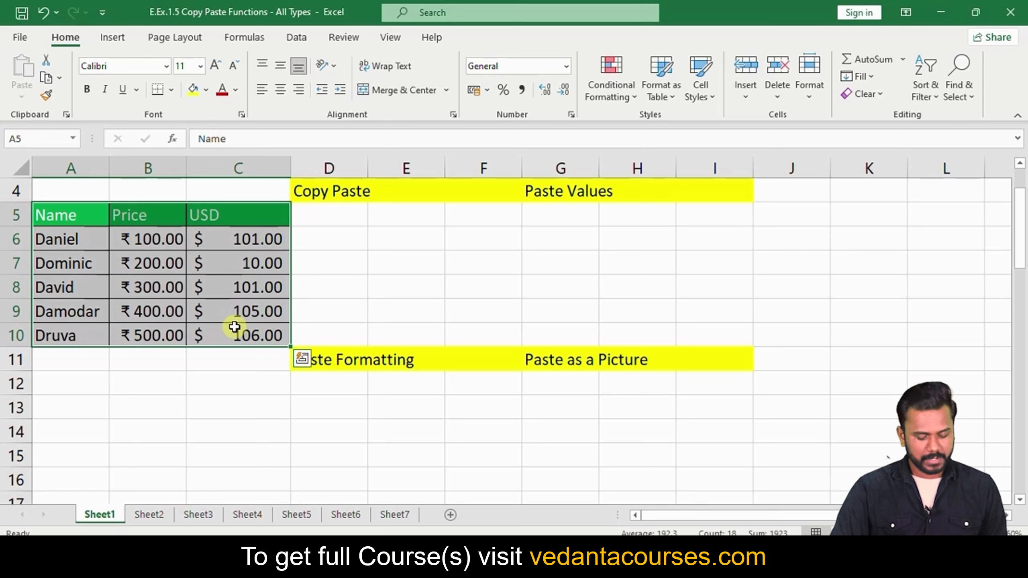
key("ctrl+c")
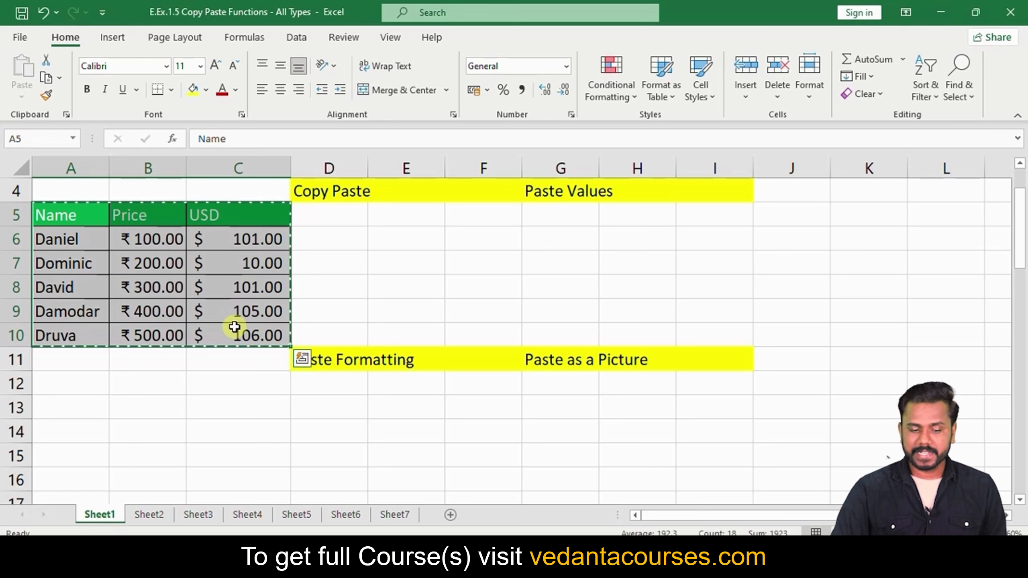
key("Escape")
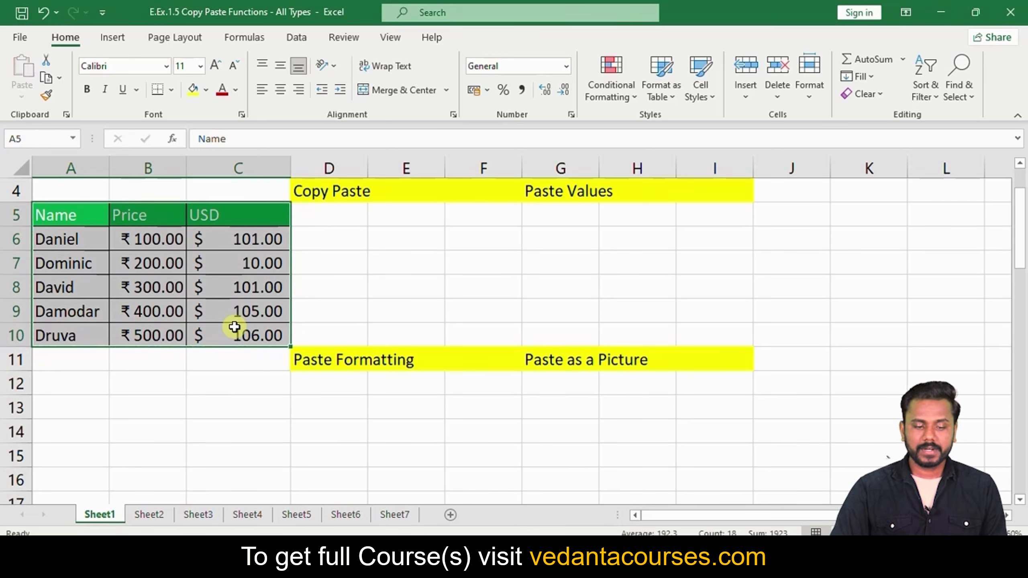
right_click(131, 246)
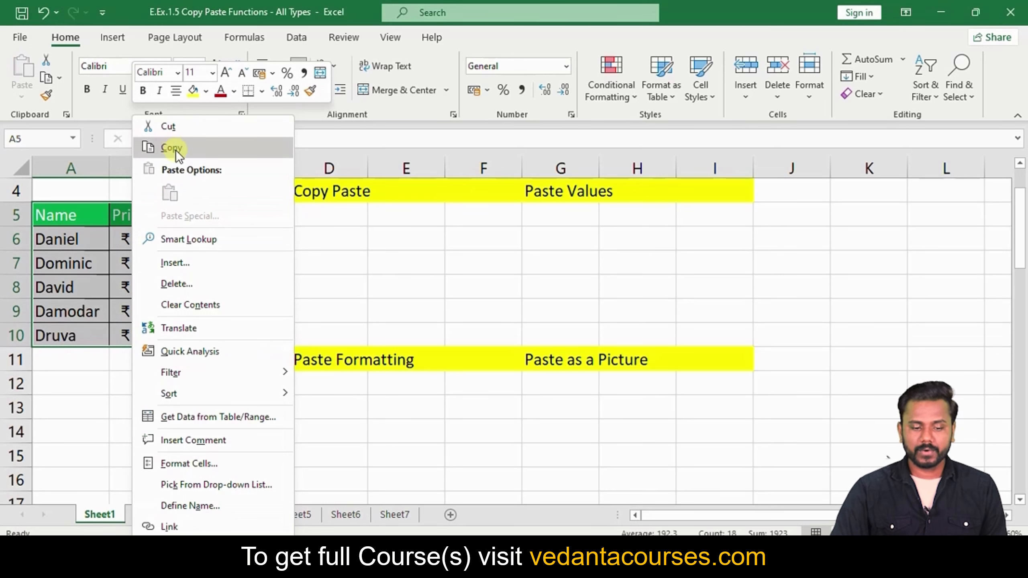
left_click(185, 151)
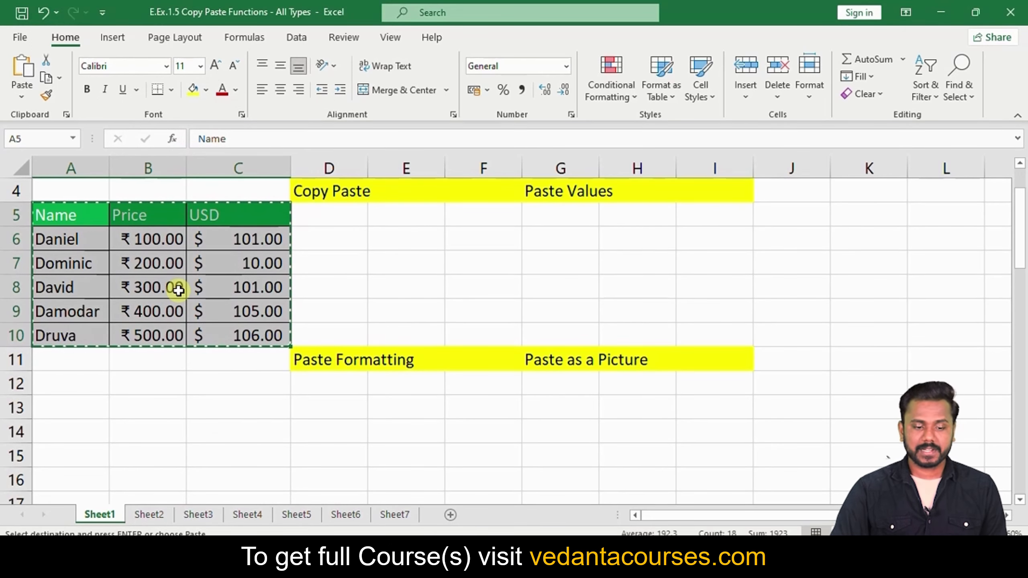
Paste the table with its formatting at D5 and clear the copy marquee
left_click(315, 219)
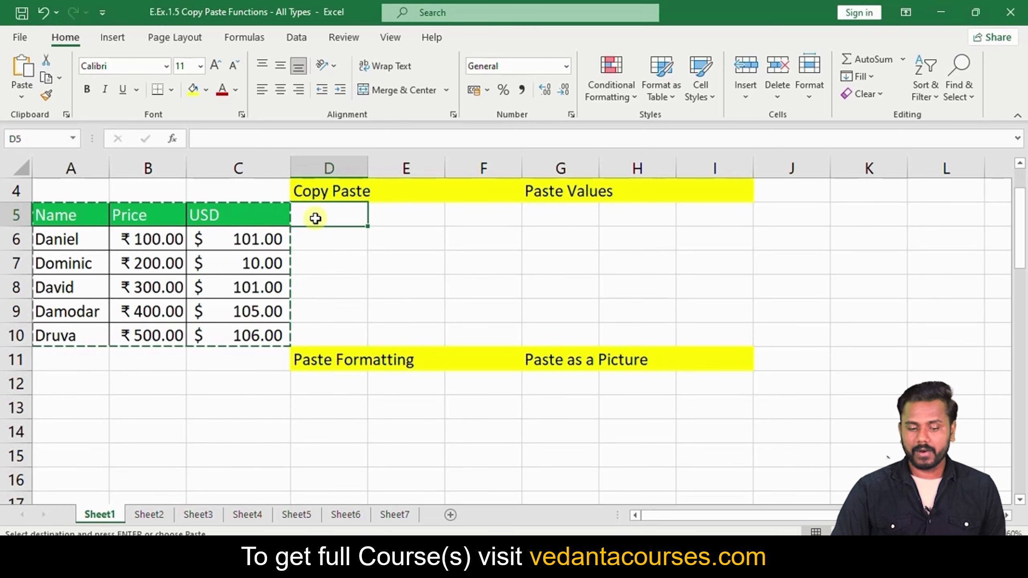
right_click(315, 218)
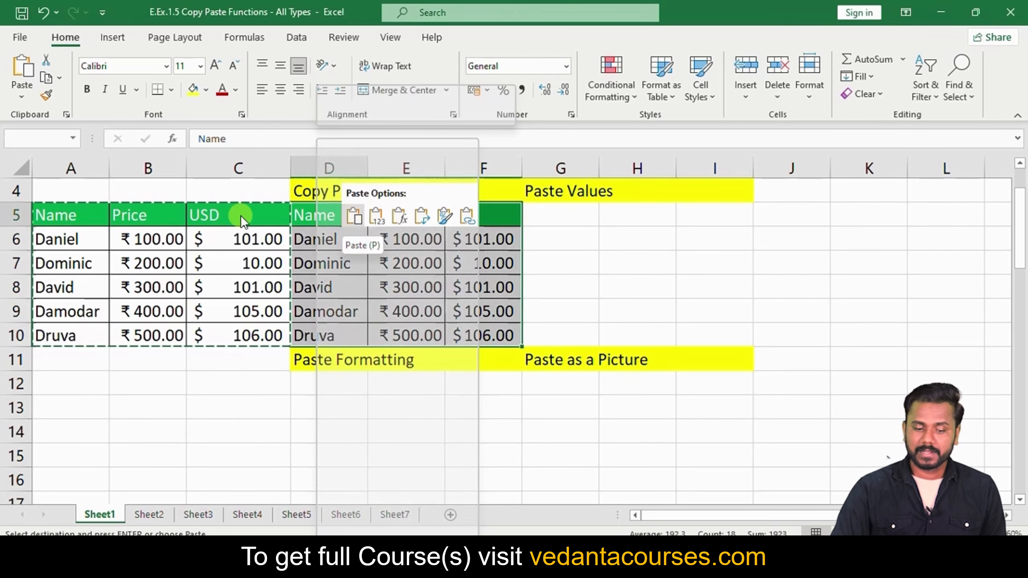
key("Escape")
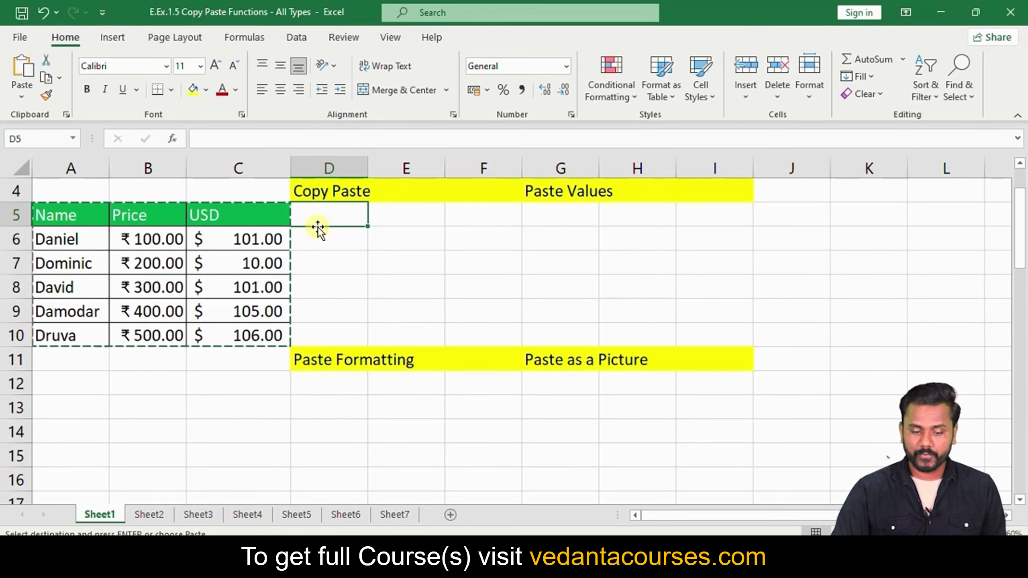
key("ctrl+v")
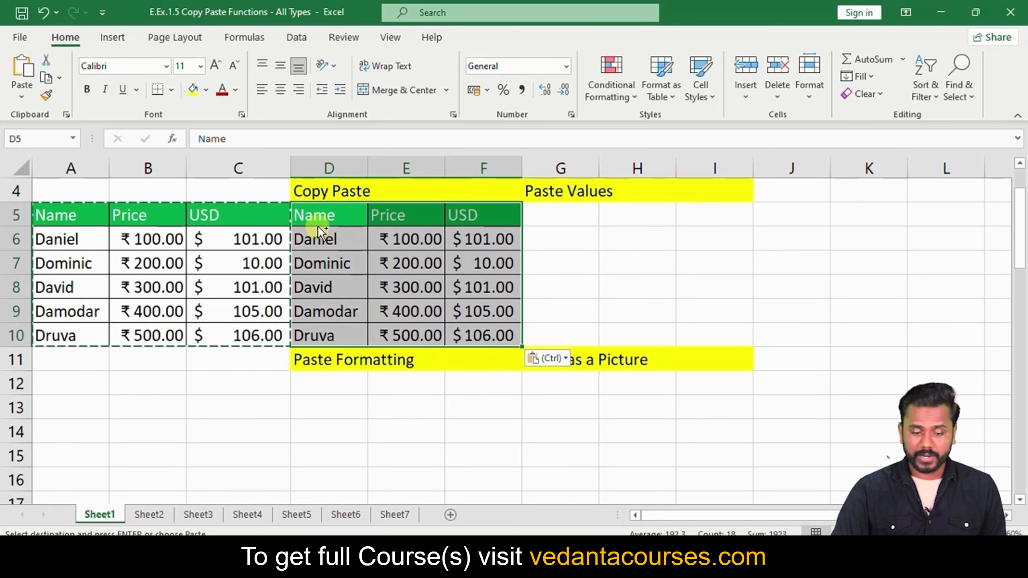
key("ctrl+z")
right_click(320, 220)
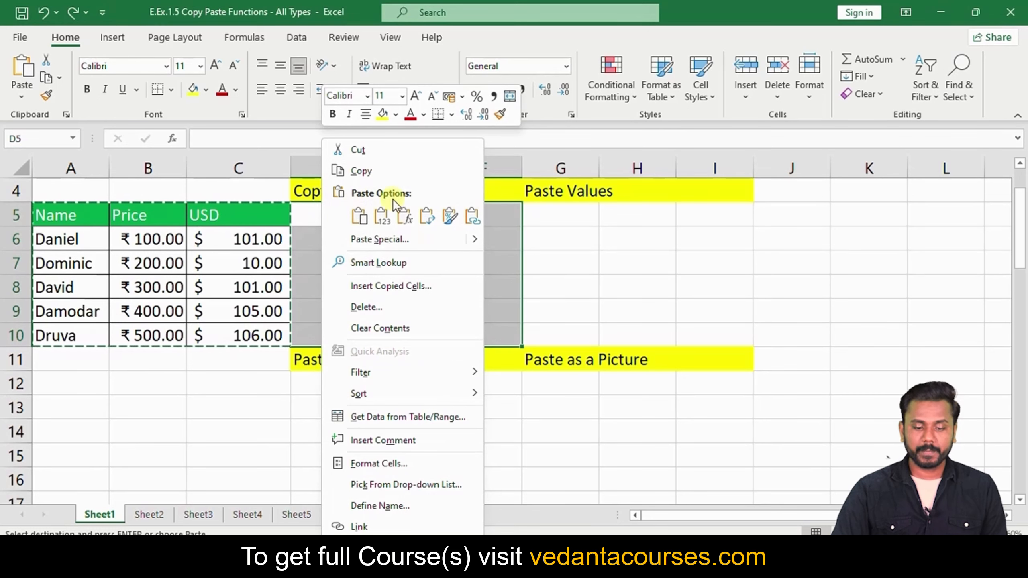
left_click(358, 216)
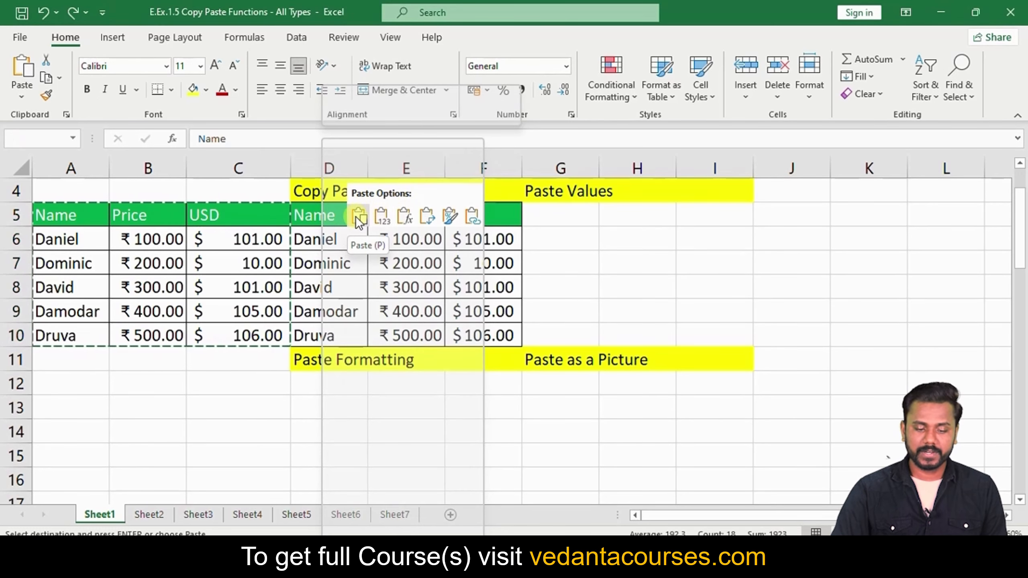
key("Escape")
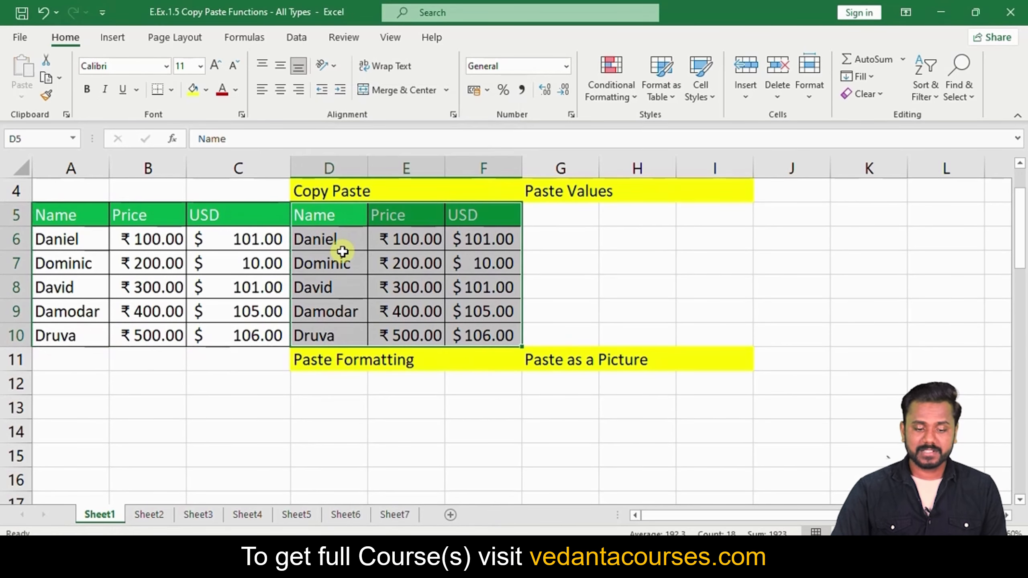
left_click(244, 421)
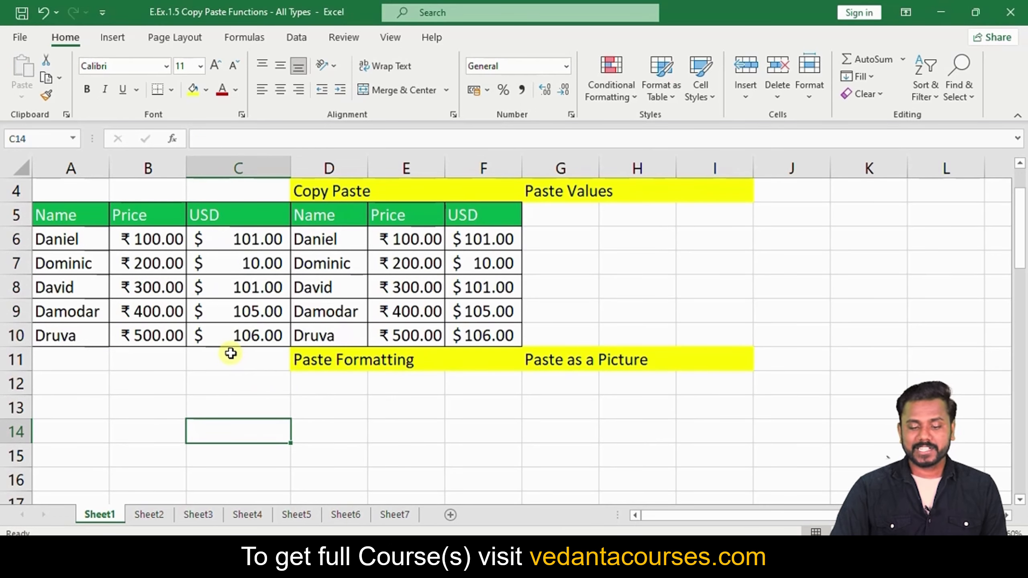
Copy A5:C10, paste only its values into G5:I10, then undo that paste
left_click_drag(71, 216, 223, 336)
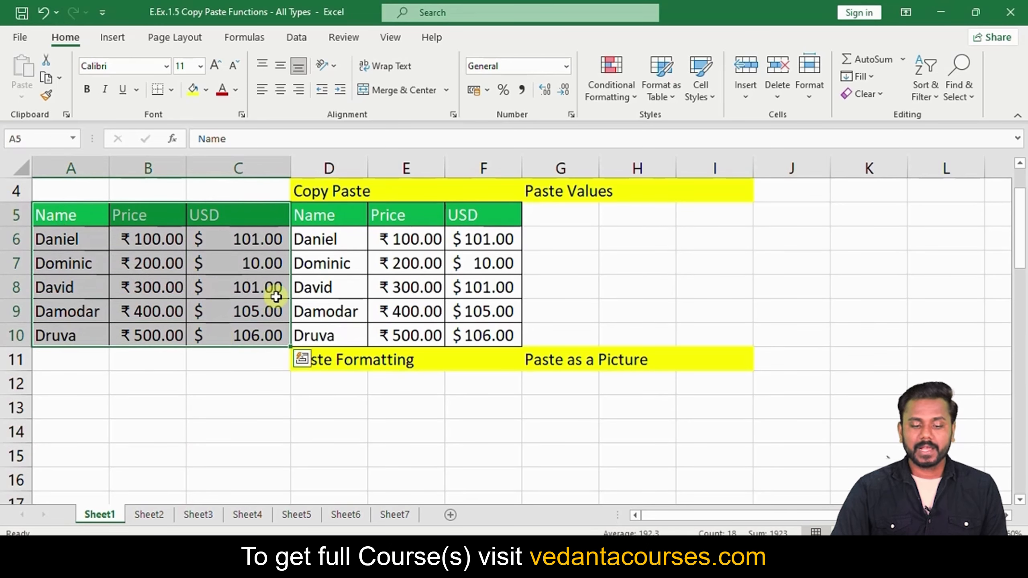
left_click(547, 214)
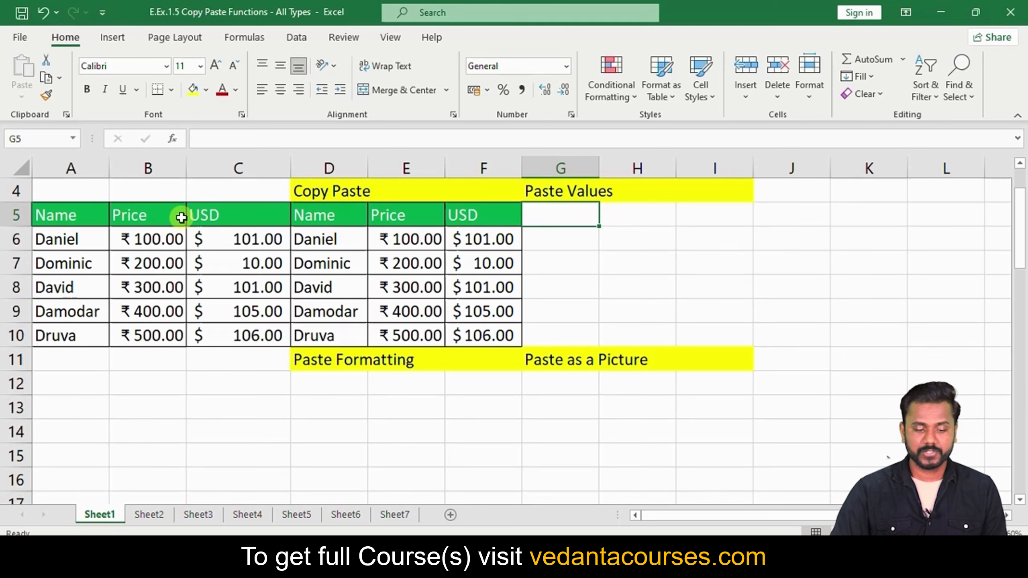
left_click_drag(73, 212, 247, 334)
key("ctrl+c")
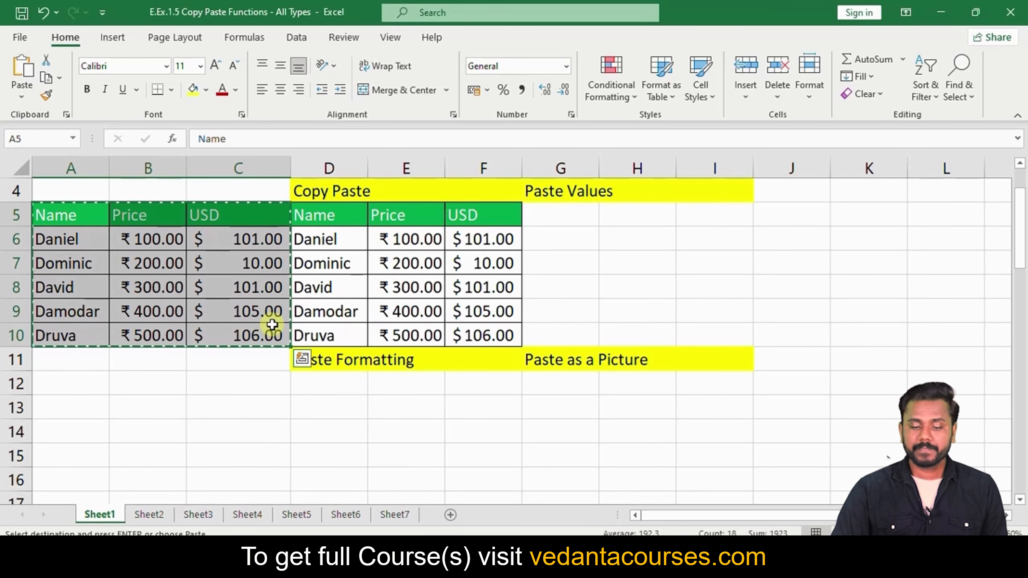
left_click(536, 213)
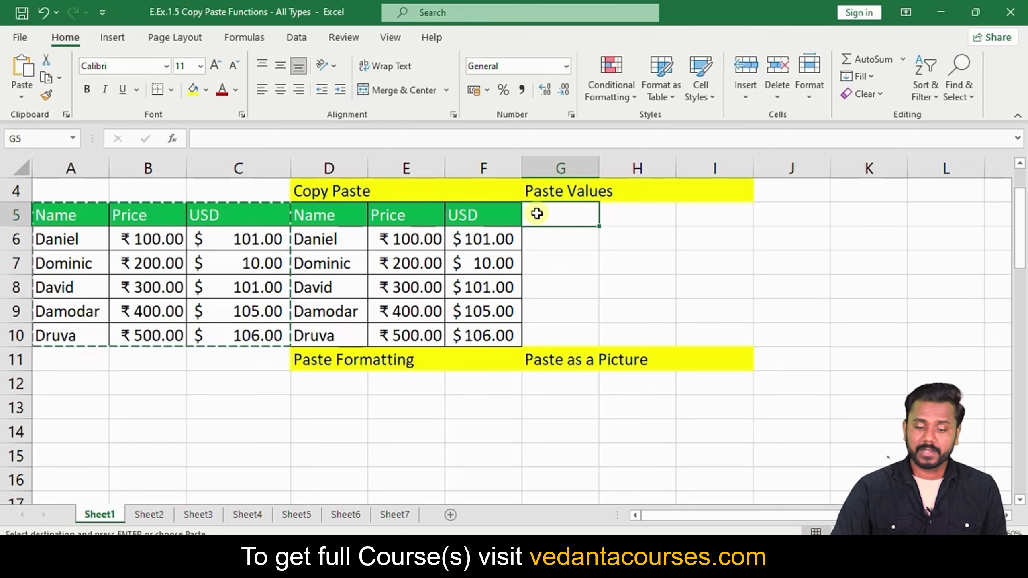
right_click(536, 213)
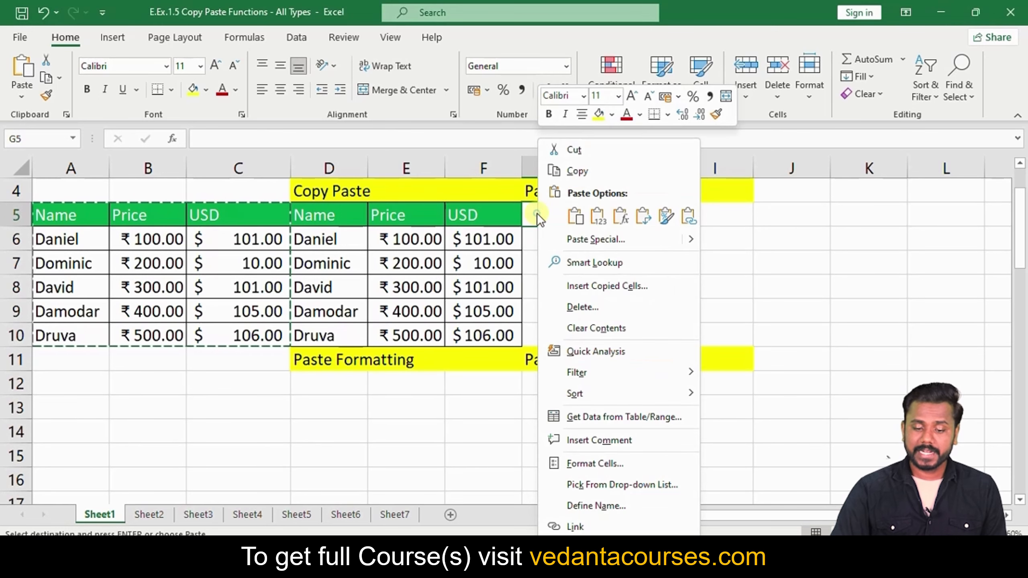
left_click(597, 215)
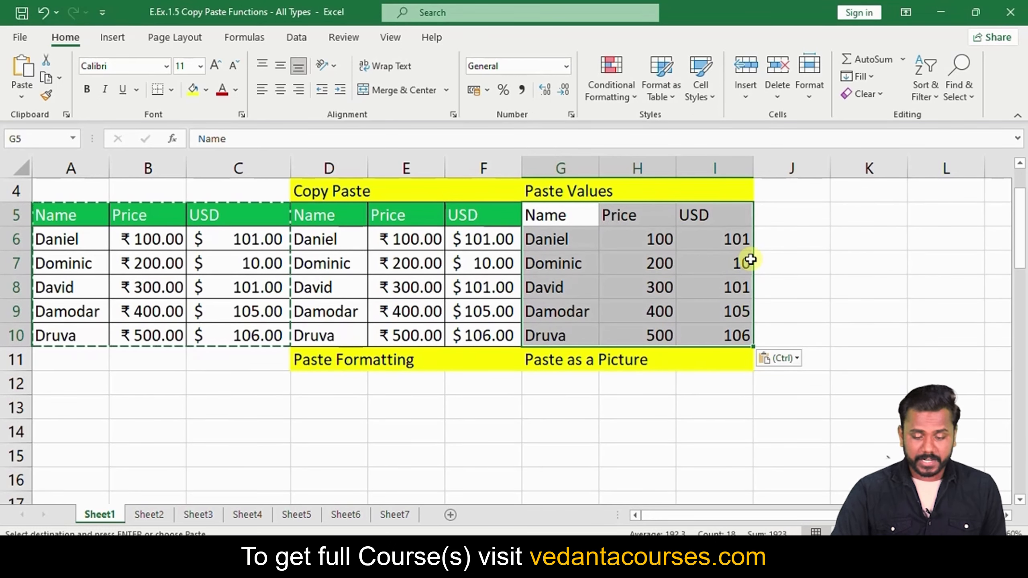
key("ctrl+z")
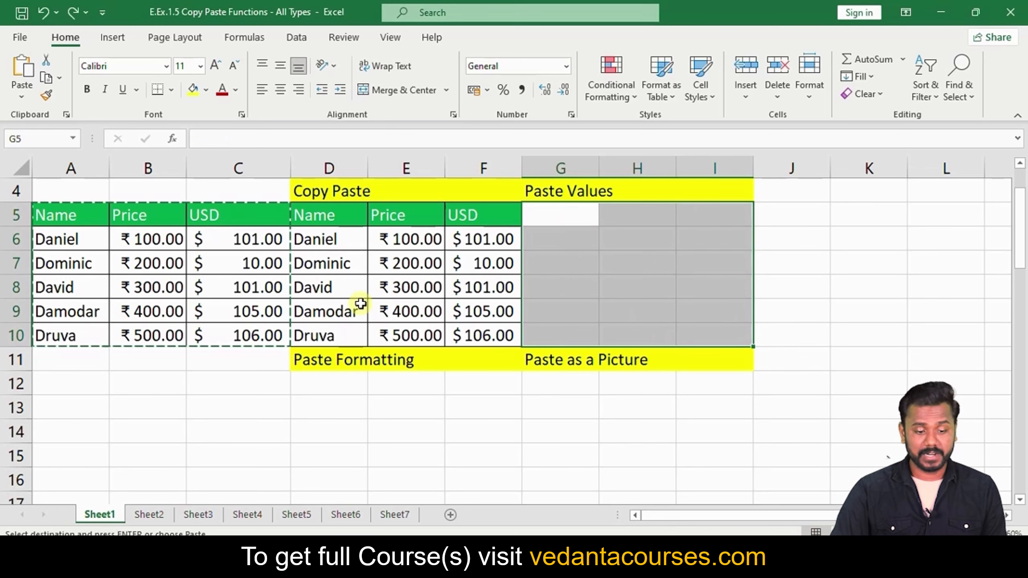
Recopy A5:C10 and paste it at G5 with the Paste Values option
key("Escape")
left_click_drag(57, 214, 248, 336)
key("ctrl+c")
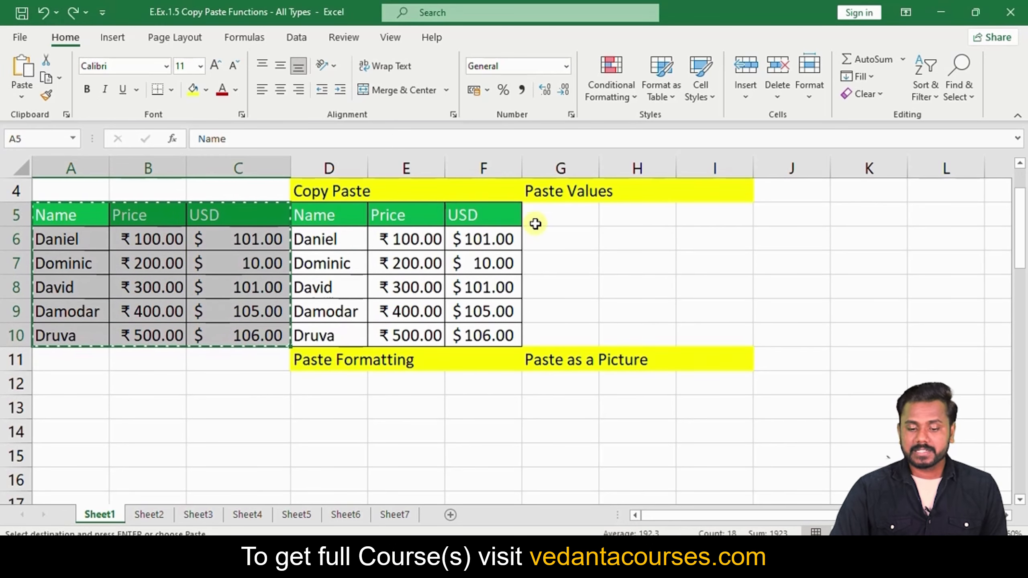
left_click(548, 216)
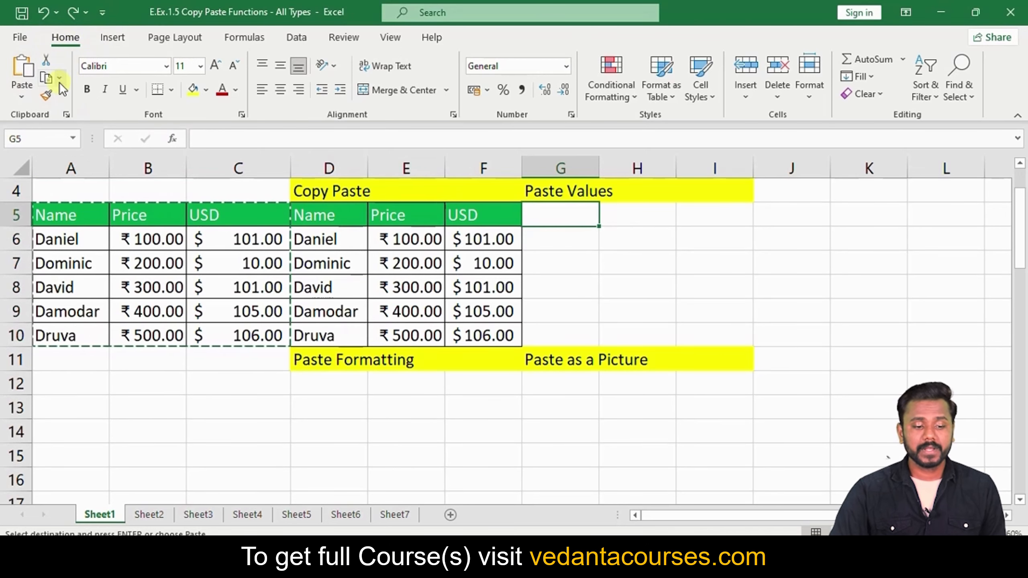
left_click(25, 96)
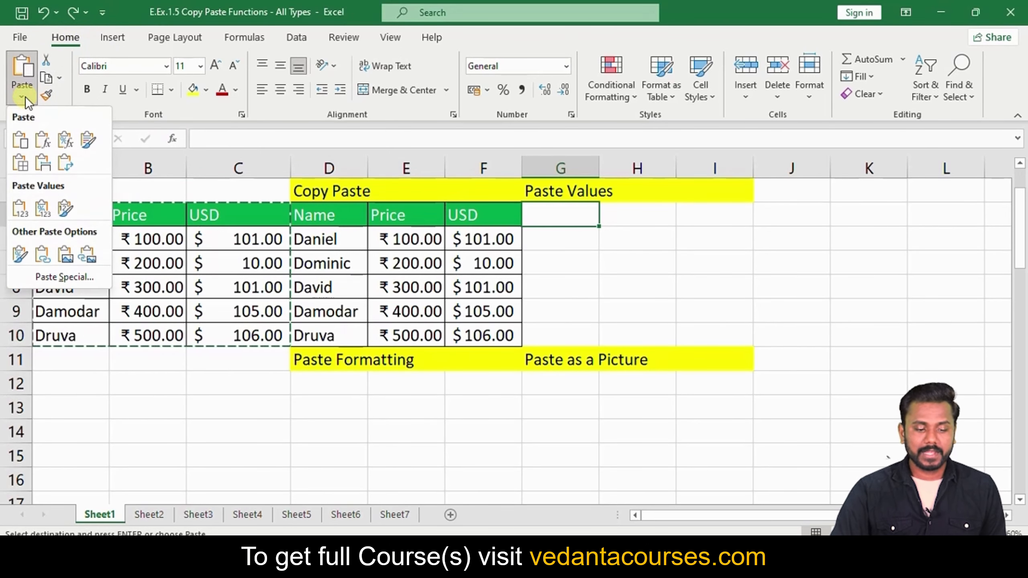
left_click(20, 211)
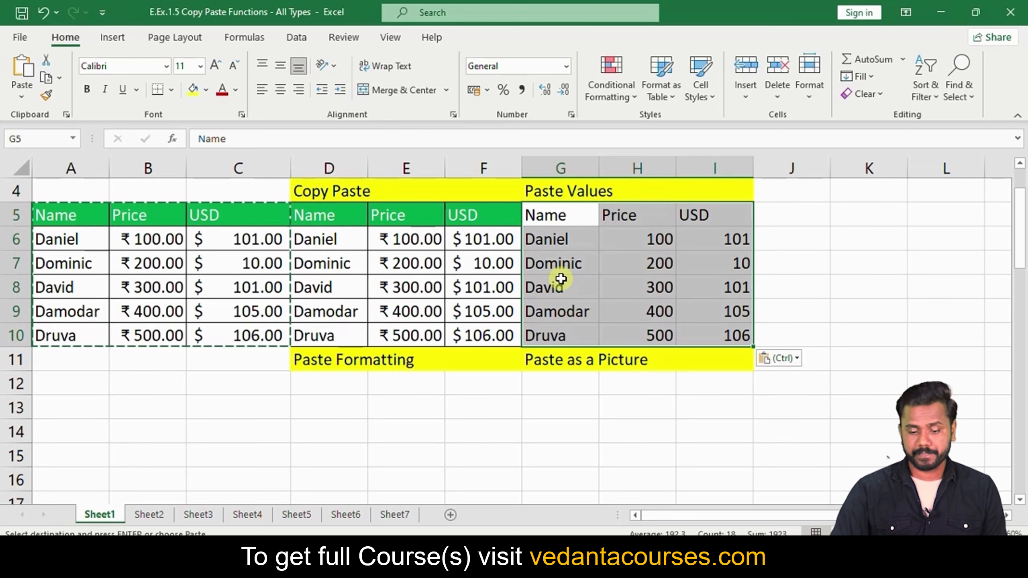
key("Escape")
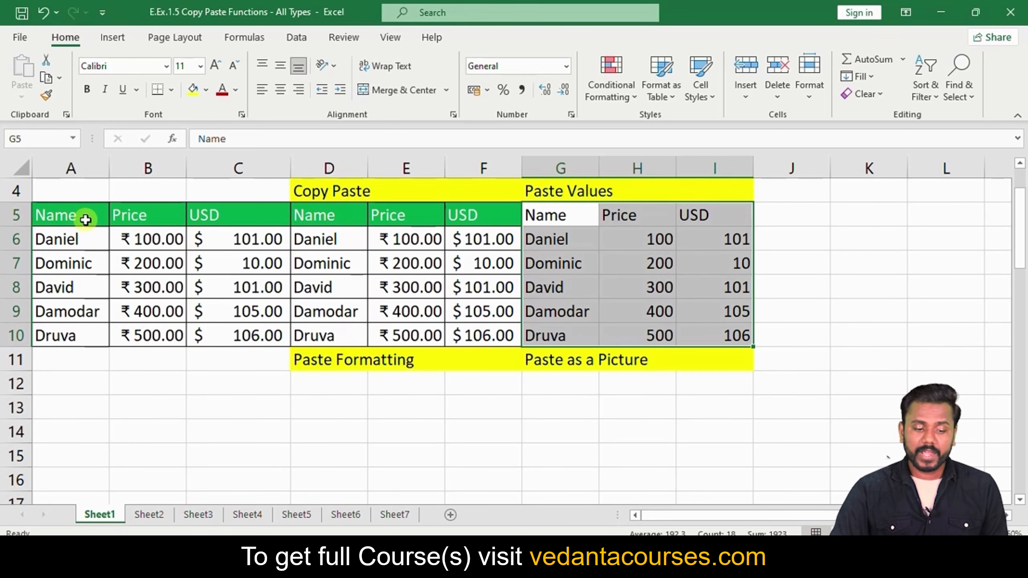
Copy A5:C10 and paste only its green header fill and borders into D12:F17
left_click_drag(48, 215, 238, 340)
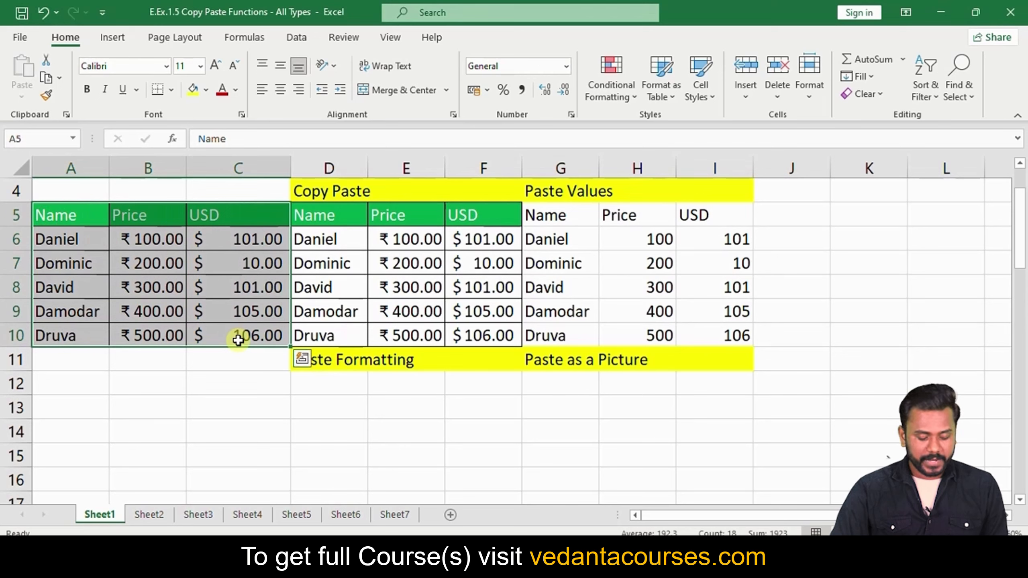
key("ctrl+c")
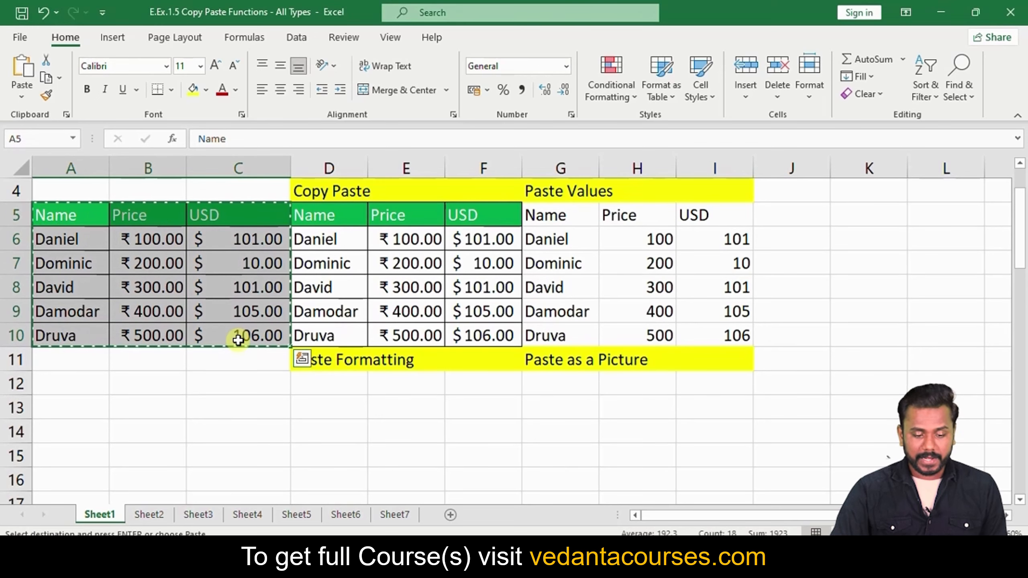
left_click(318, 381)
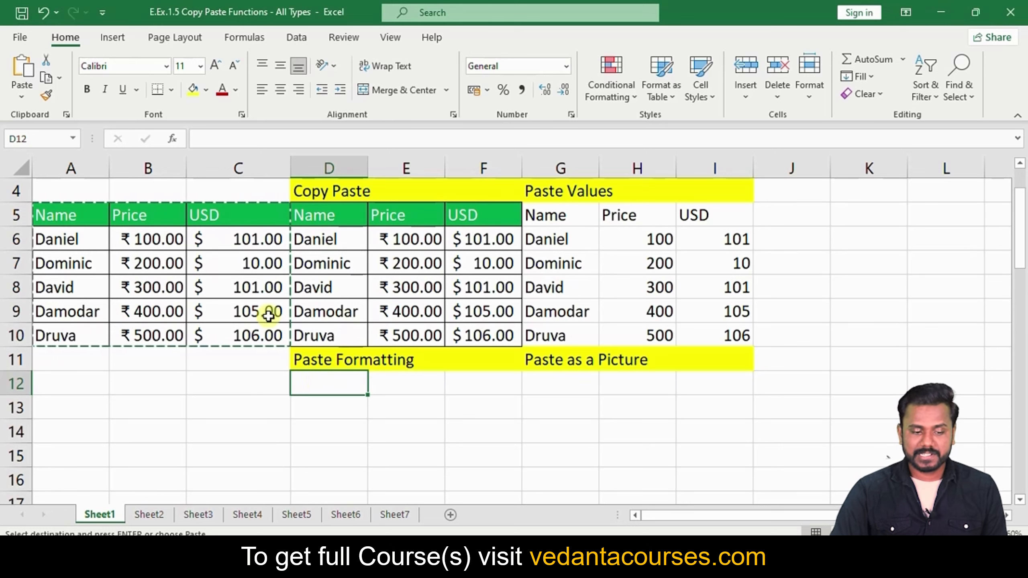
left_click(13, 97)
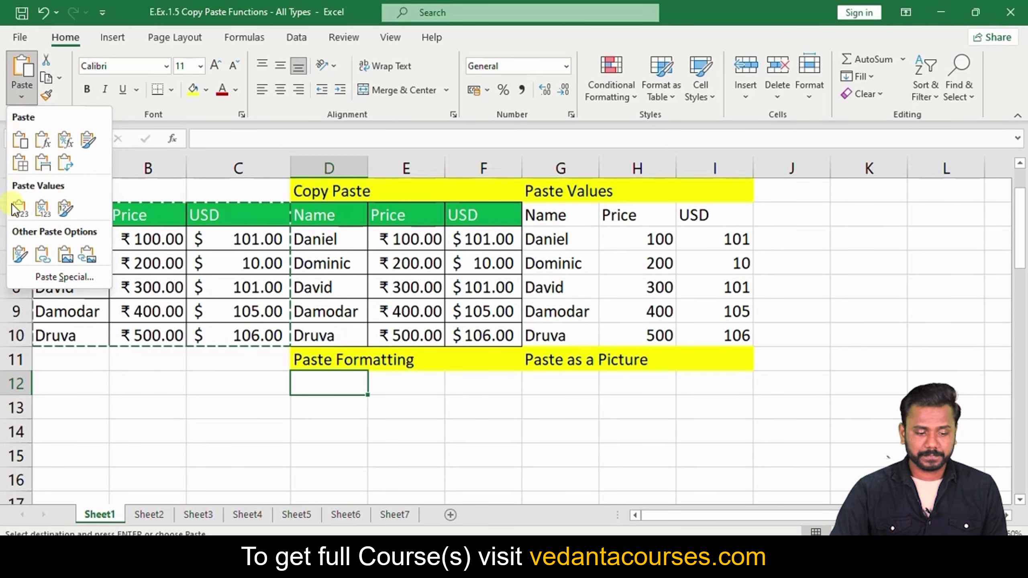
left_click(21, 258)
scroll(440, 340, "down", 1)
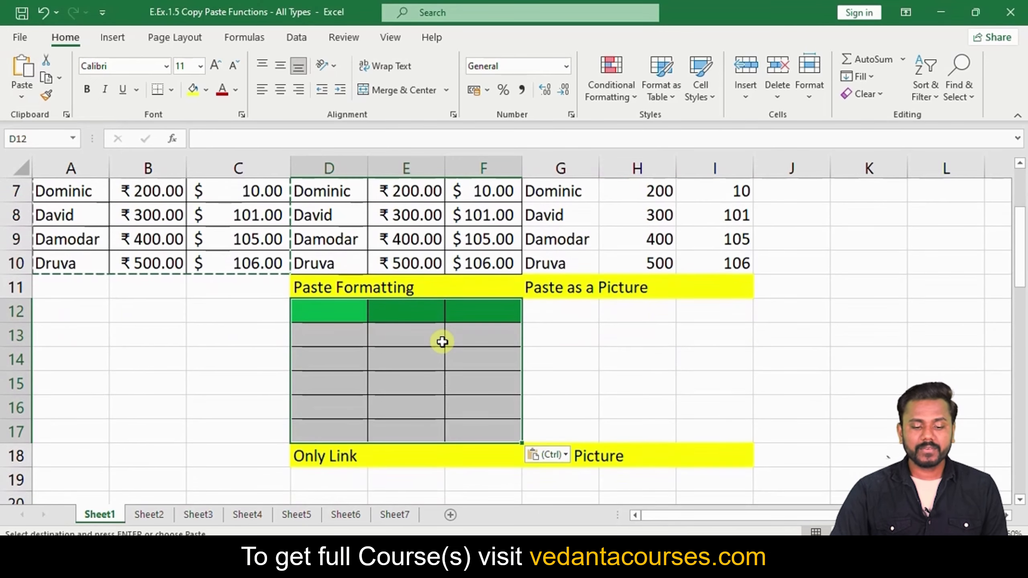
scroll(442, 341, "up", 1)
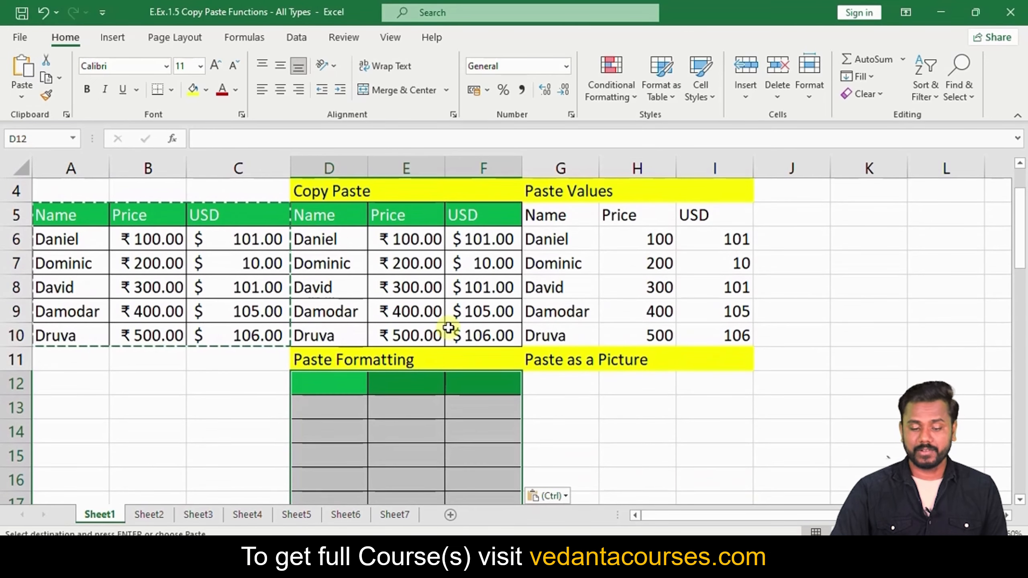
scroll(448, 328, "down", 1)
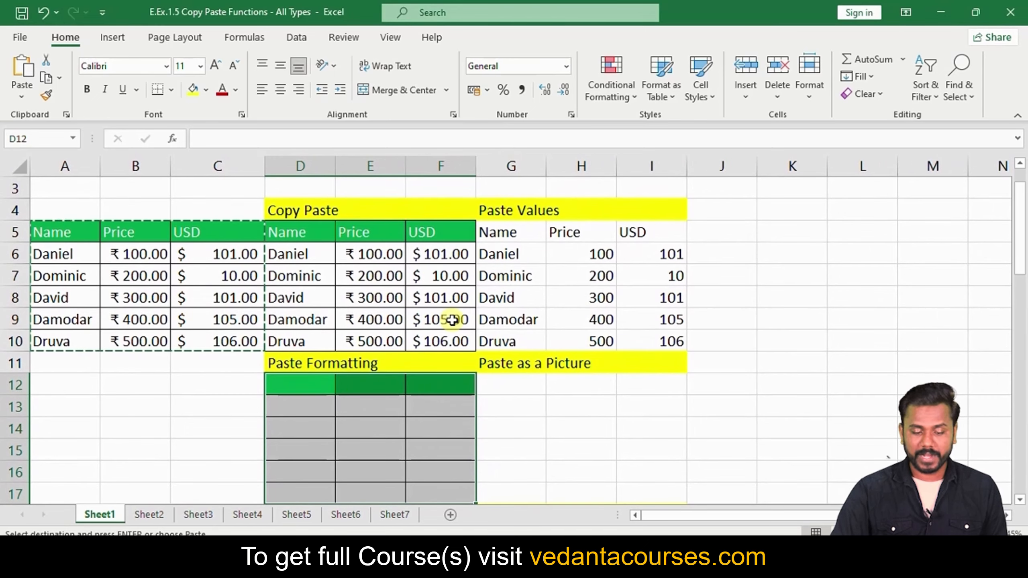
scroll(363, 317, "down", 1)
scroll(311, 349, "up", 1)
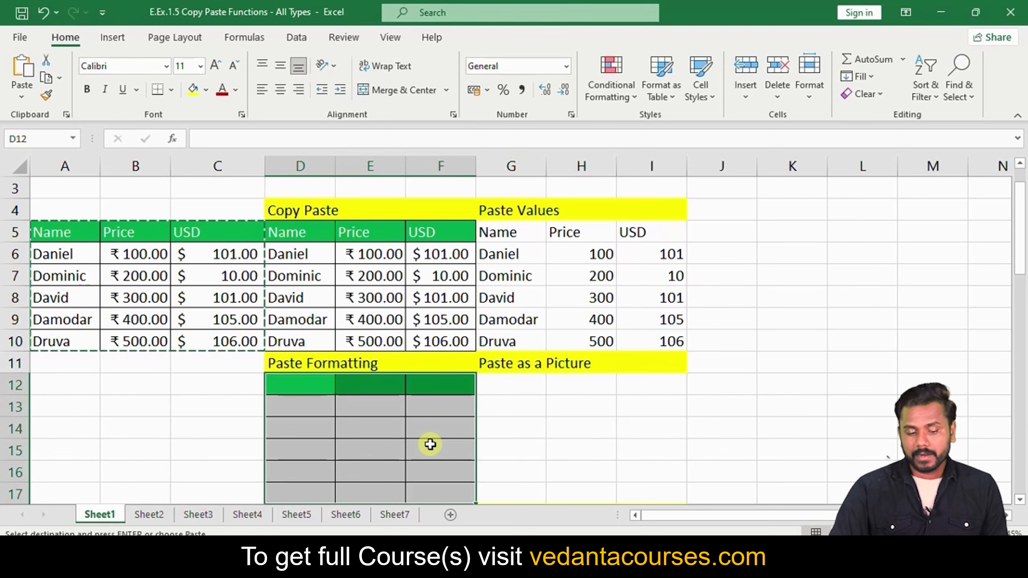
key("Escape")
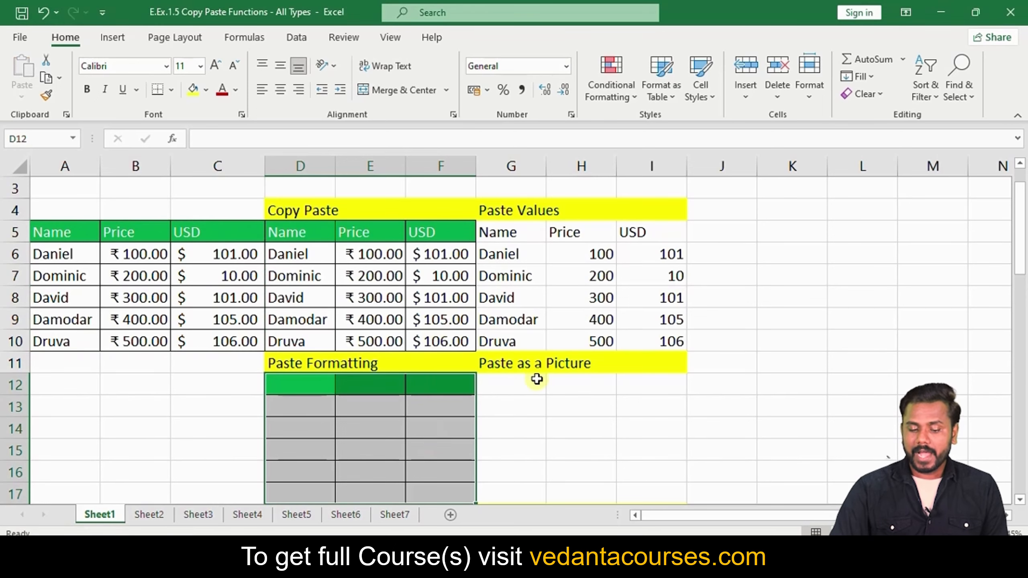
scroll(250, 268, "down", 1)
scroll(211, 291, "up", 1)
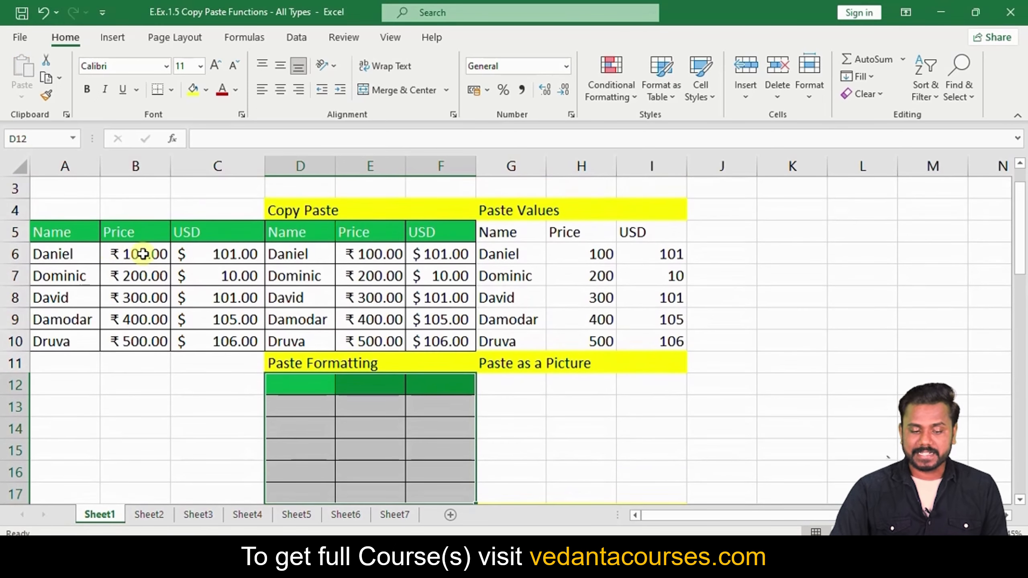
Overwrite G6 and G8 with xxxx, F6 and F8 with xxx, and E7 with x
left_click(504, 385)
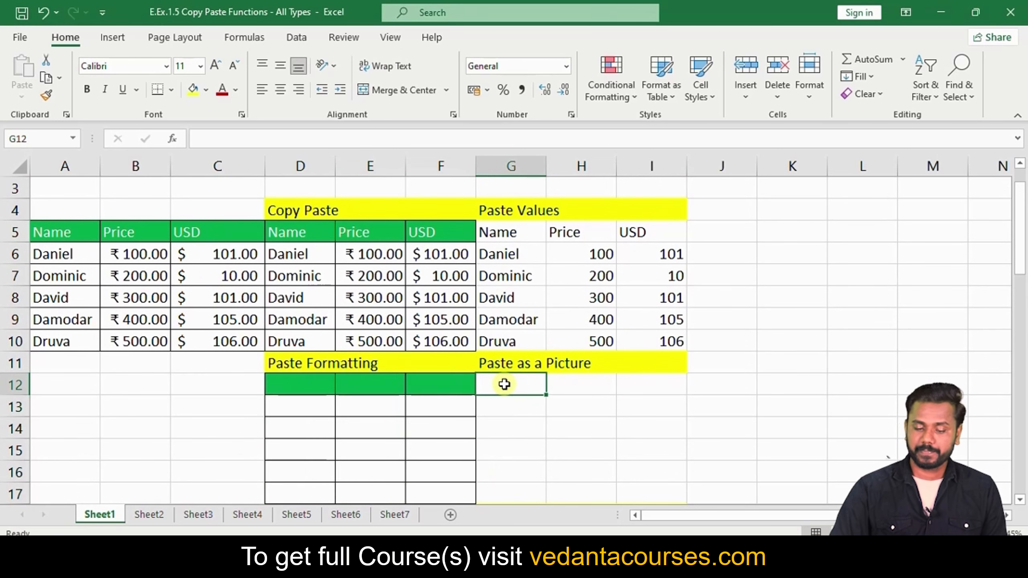
left_click(525, 255)
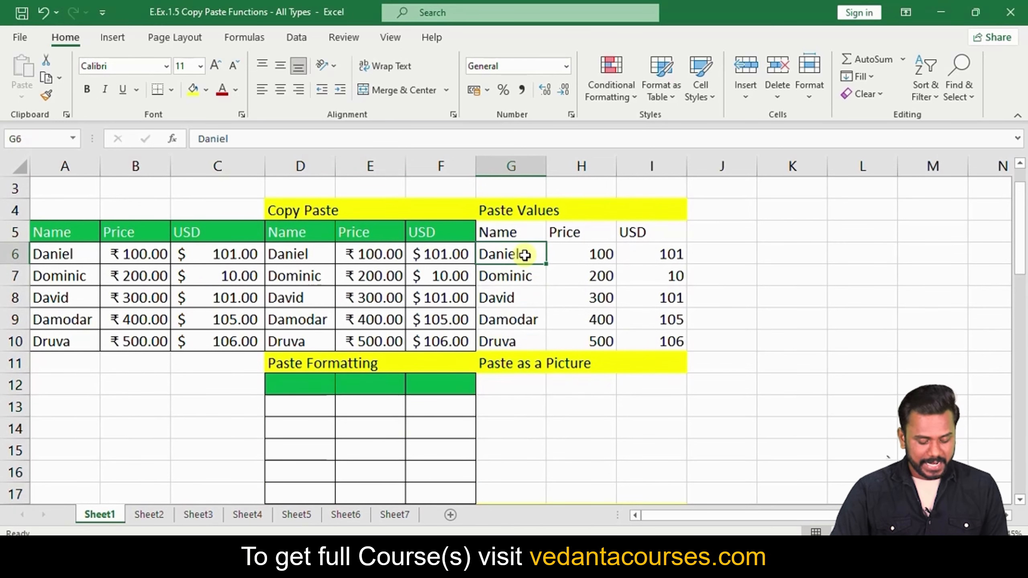
type("xxxx")
left_click(413, 255)
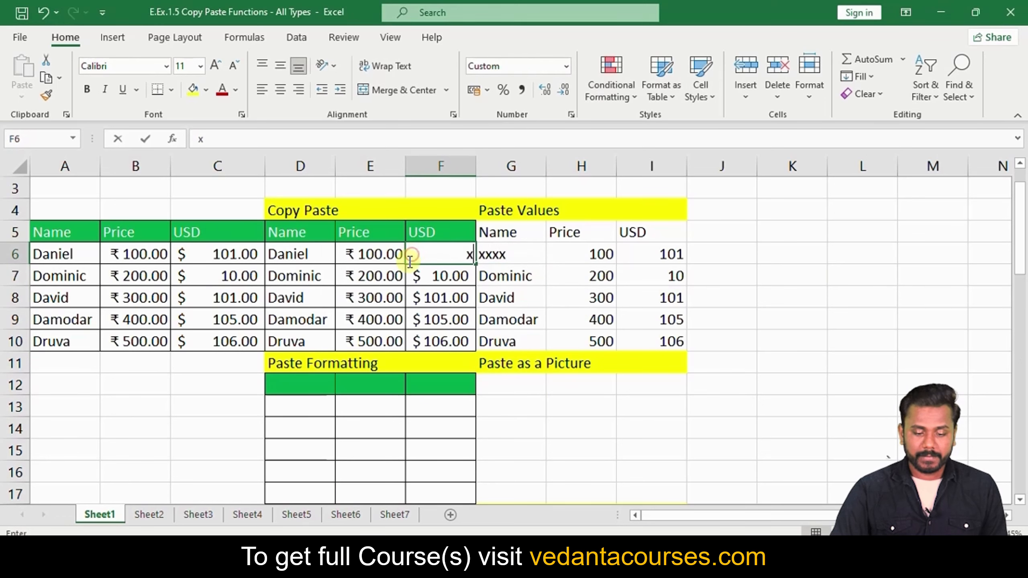
type("xxx")
left_click(388, 275)
type("x")
left_click(452, 296)
type("xxx")
left_click(509, 297)
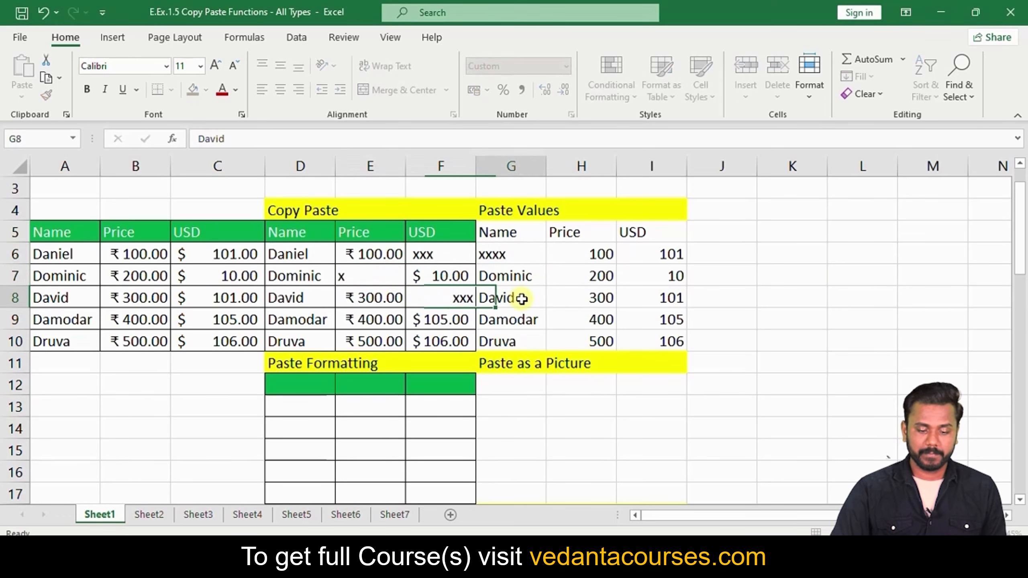
type("xxxx")
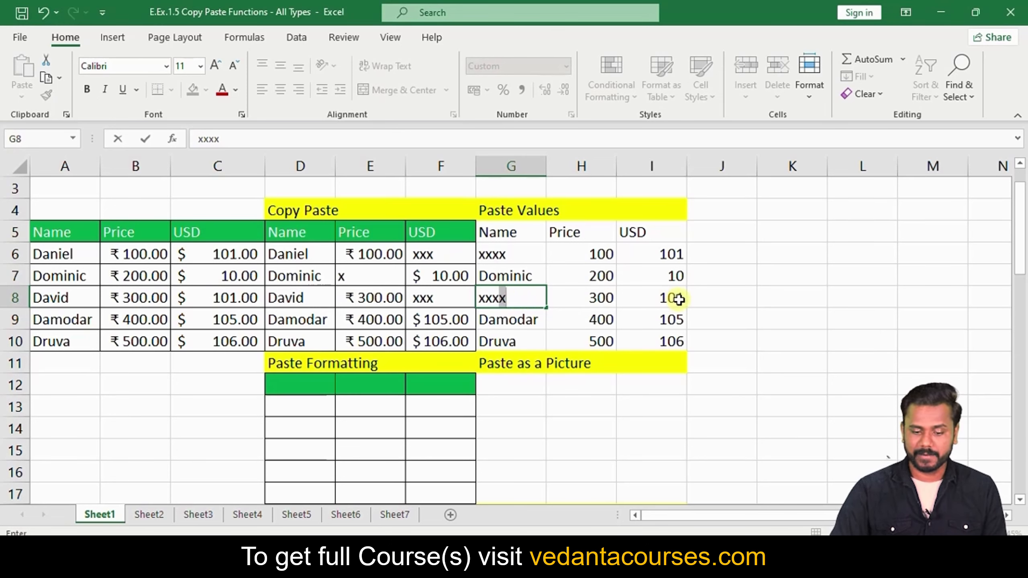
Copy A5:C10 and paste it as a picture at G12
left_click(808, 343)
left_click_drag(65, 233, 221, 335)
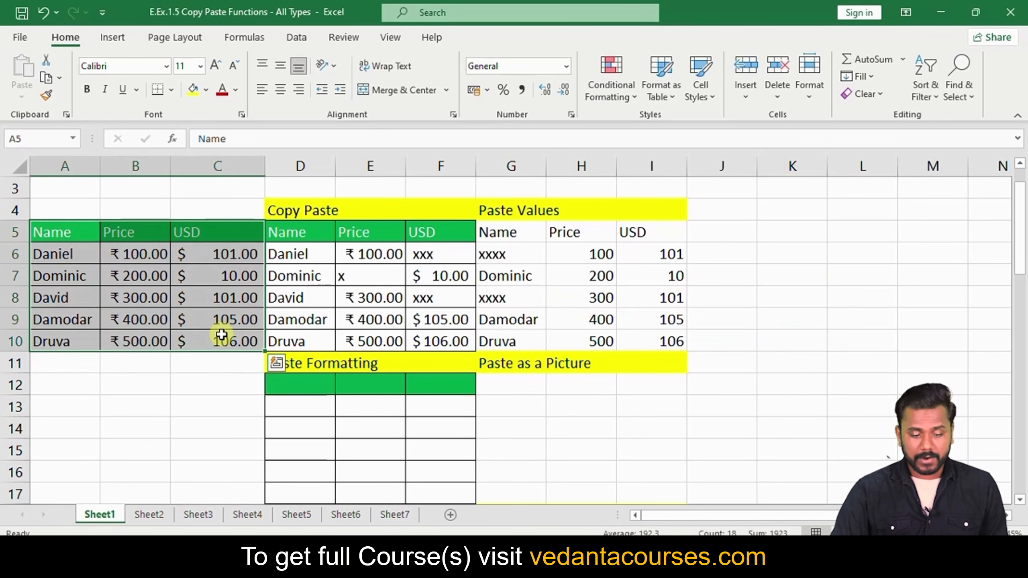
key("ctrl+c")
scroll(501, 325, "down", 1)
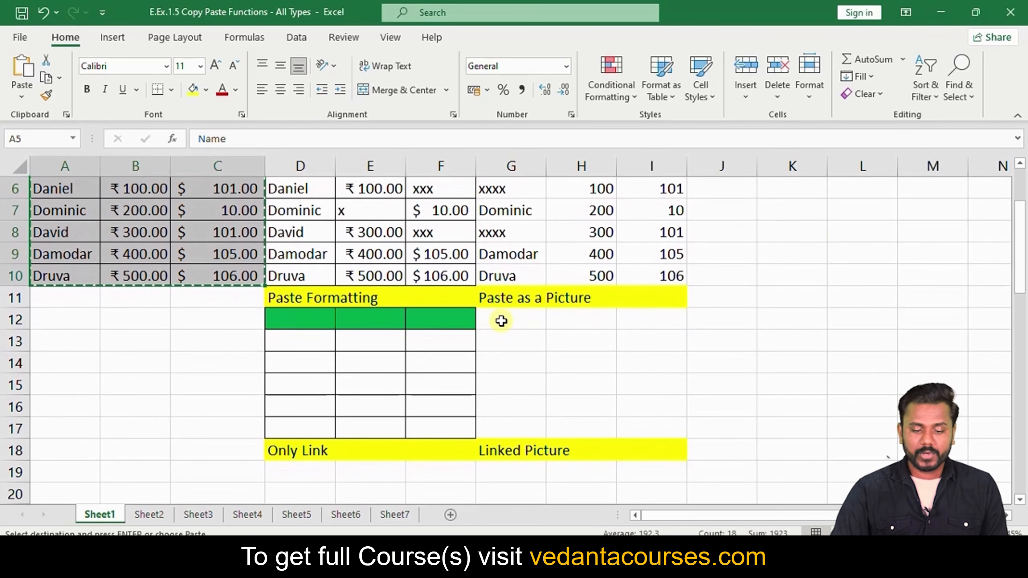
left_click(501, 321)
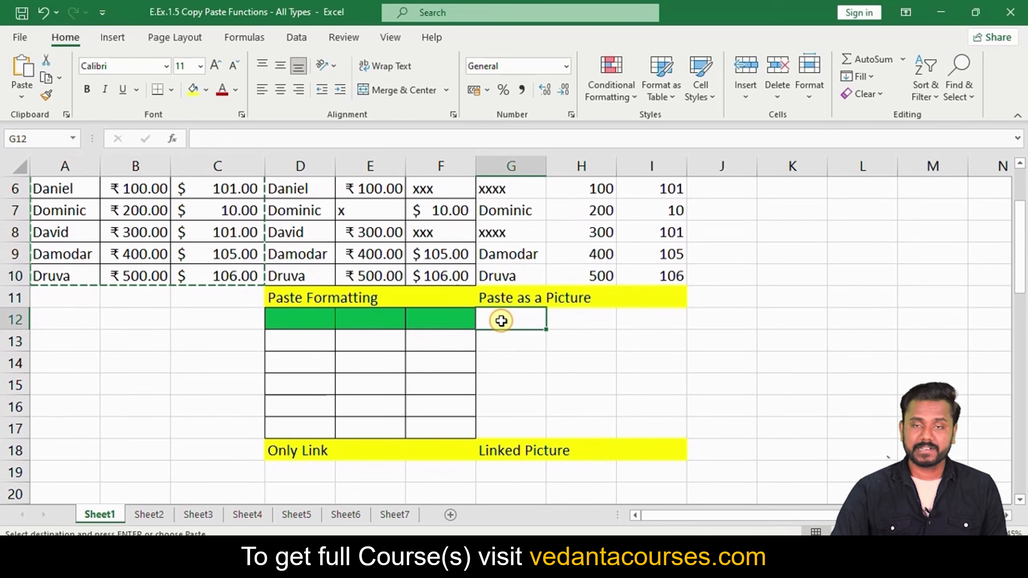
left_click(27, 93)
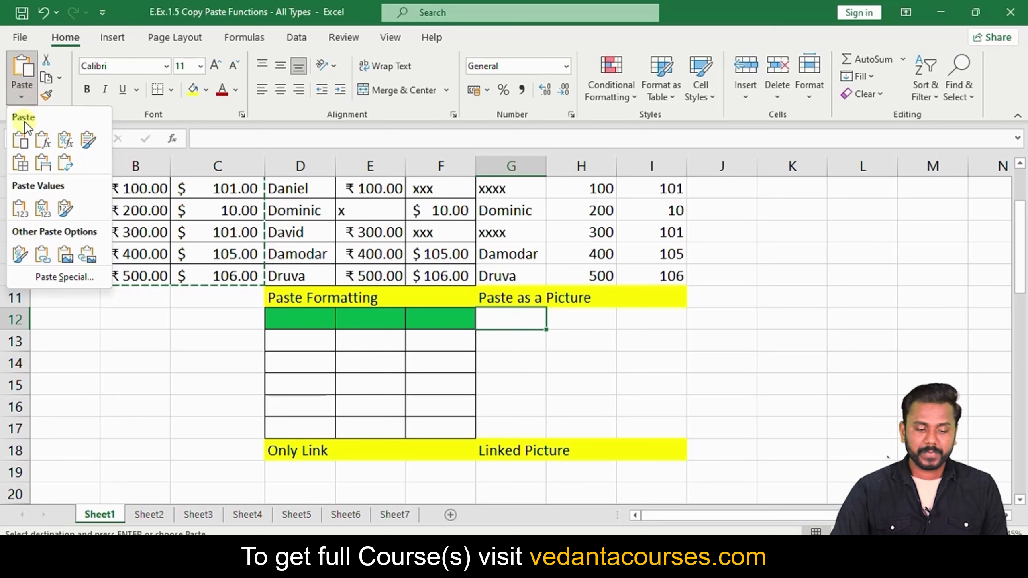
left_click(63, 262)
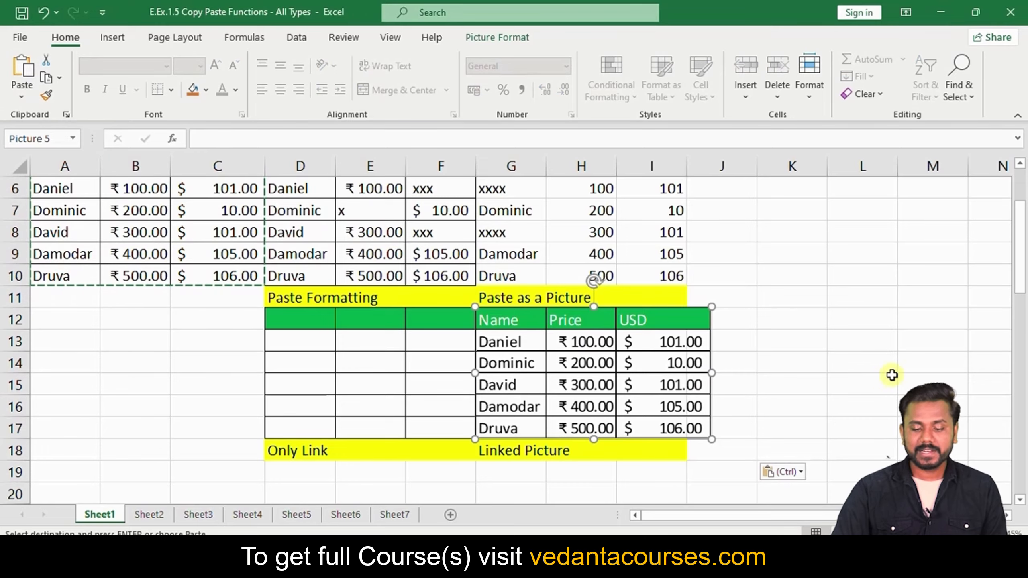
Drag the table picture around, then settle it back under the Paste as a Picture heading
scroll(161, 275, "up", 1)
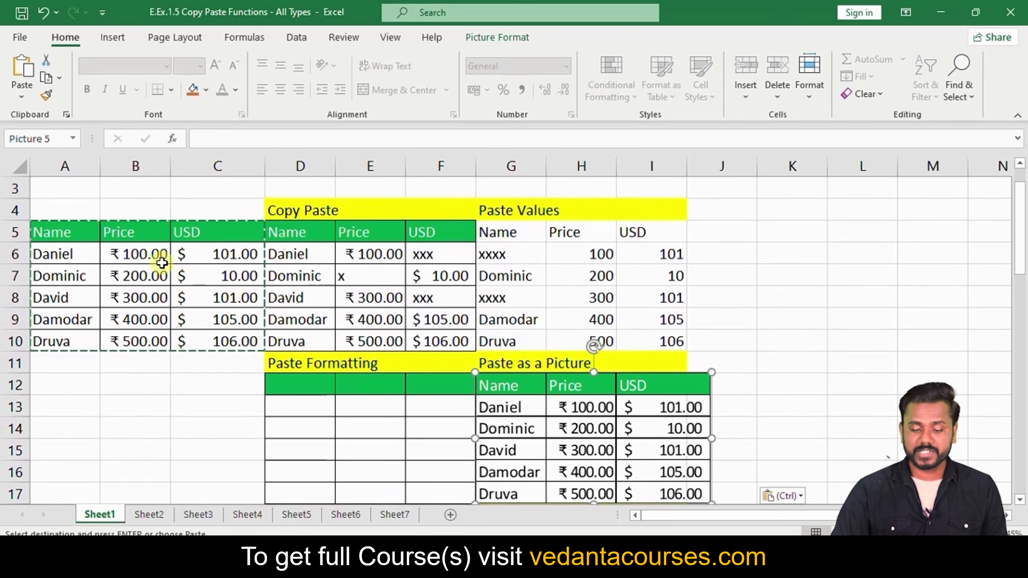
left_click_drag(558, 474, 800, 414)
left_click(790, 255)
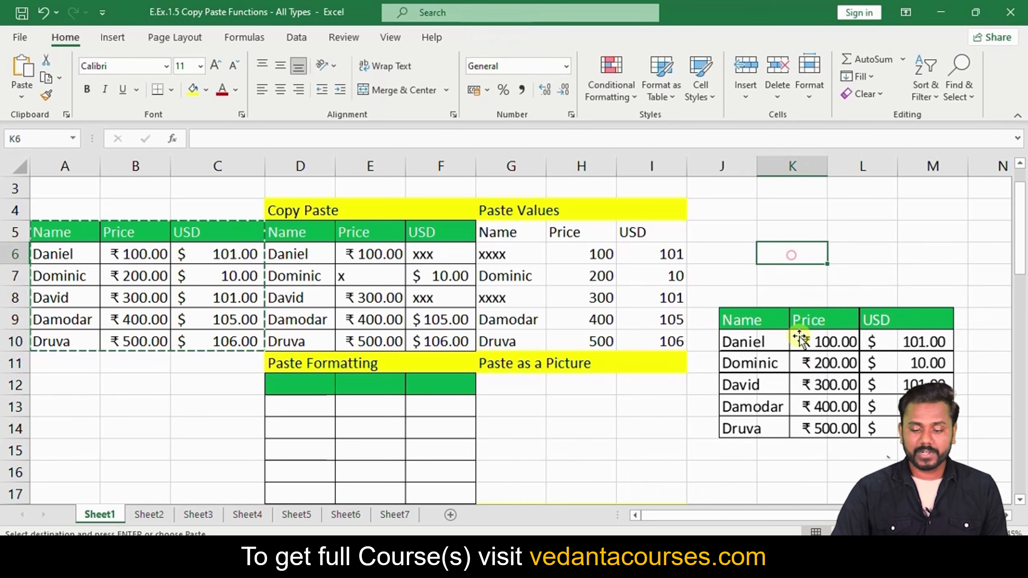
left_click(800, 342)
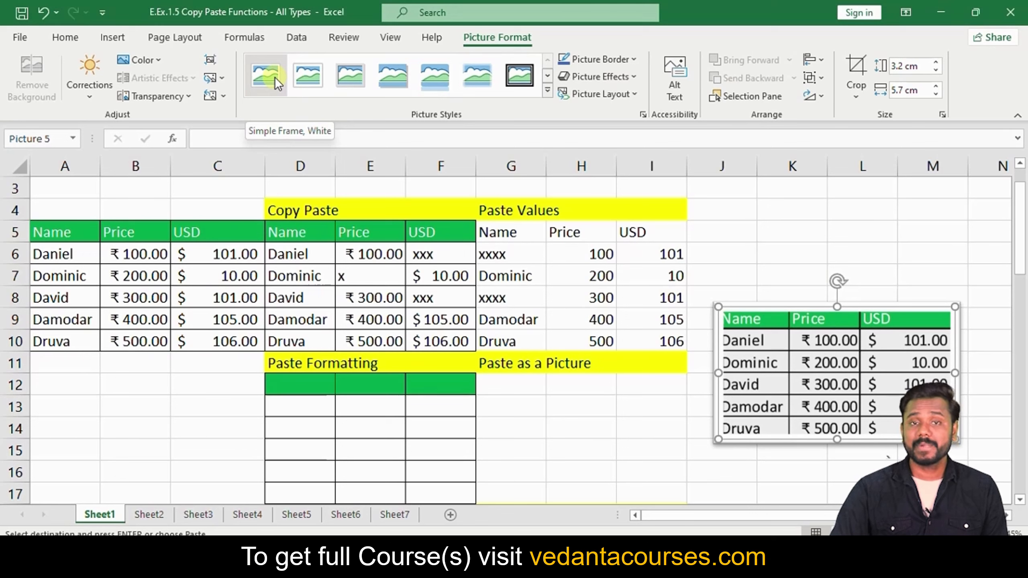
left_click_drag(846, 362, 615, 440)
scroll(772, 296, "down", 1)
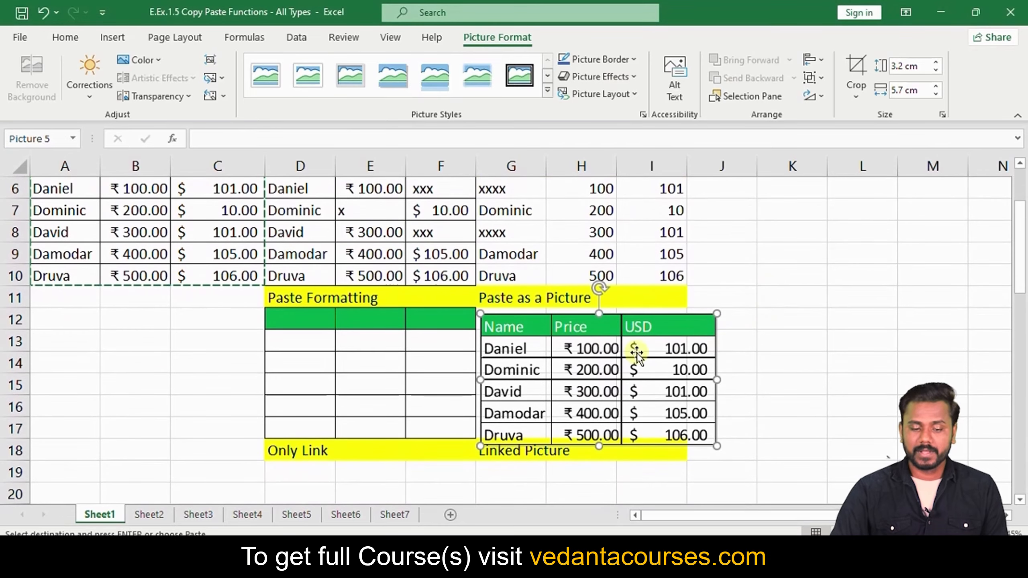
scroll(406, 302, "up", 1)
left_click(242, 255)
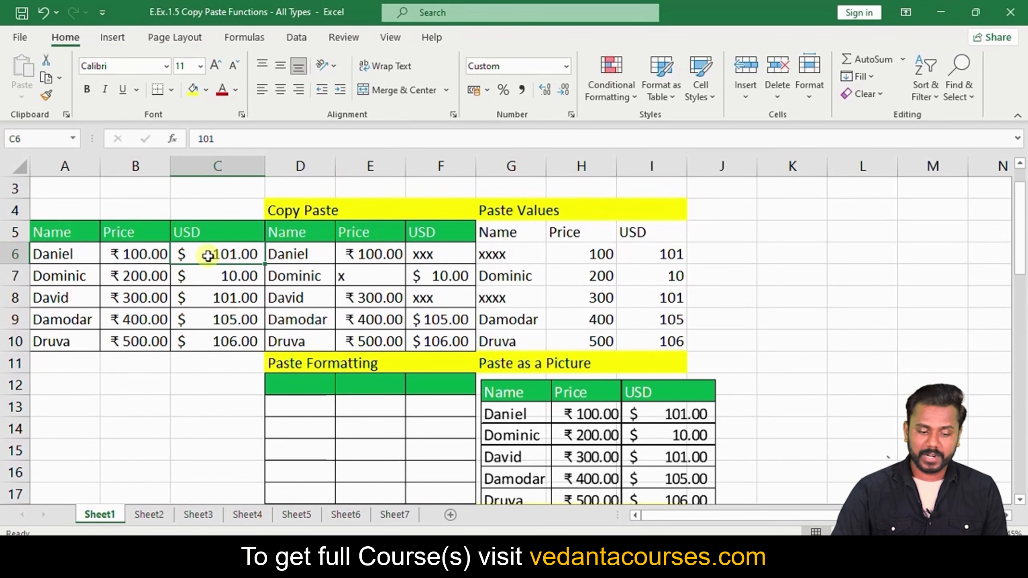
Enter 201 as Daniel's USD amount in C6
type("201")
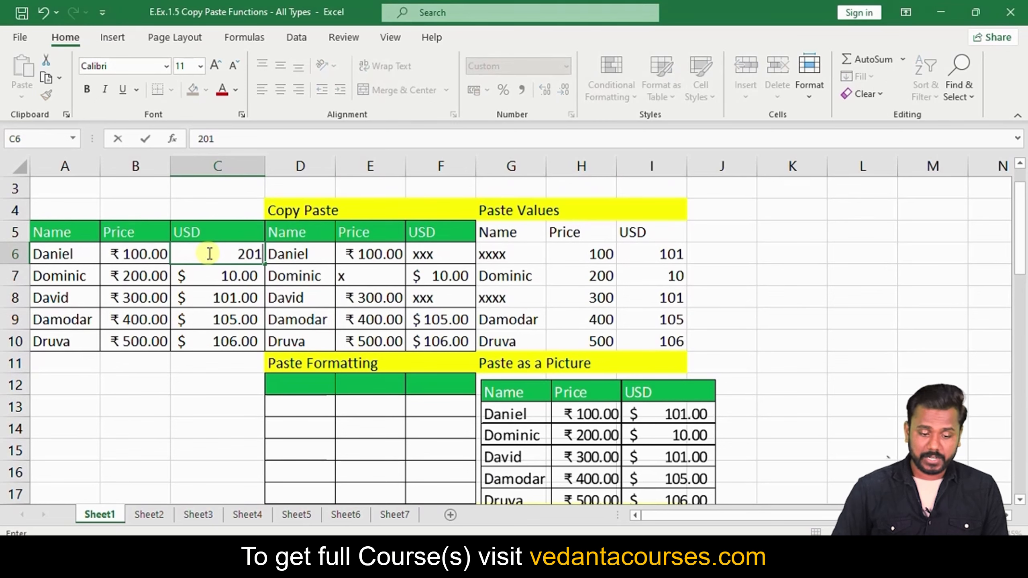
key("Return")
left_click(208, 253)
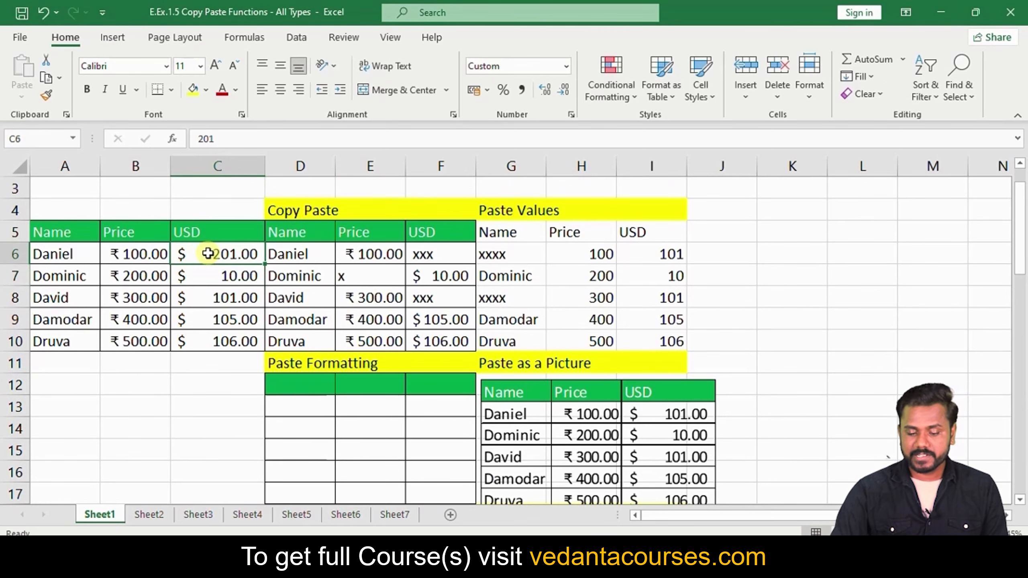
Nudge the static picture, still showing 101.00, into G12:I17, then select A5:C10
scroll(695, 439, "down", 1)
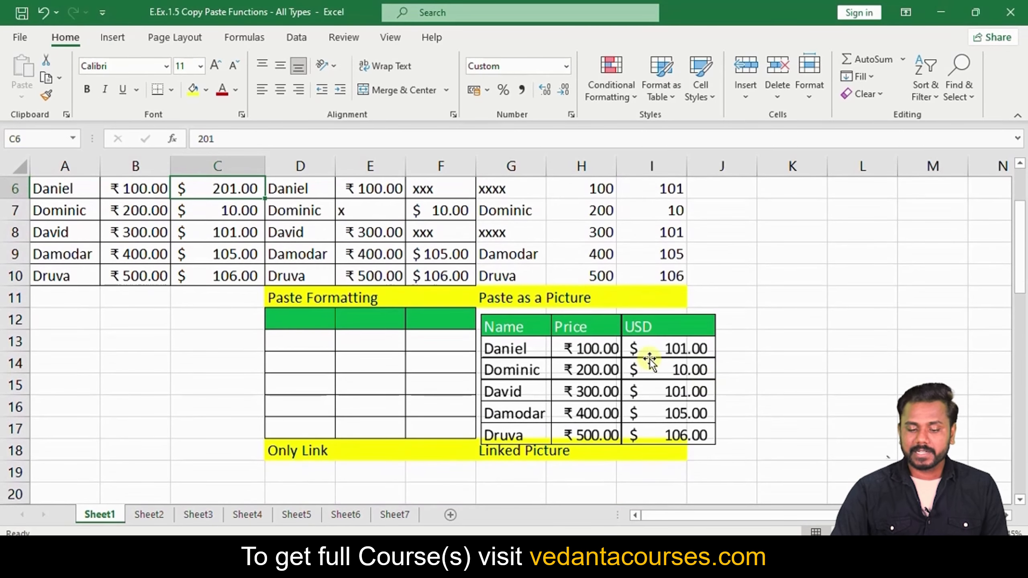
left_click(585, 363)
mouse_move(586, 363)
left_mouse_down()
mouse_move(743, 364)
mouse_move(650, 369)
mouse_move(596, 358)
mouse_move(576, 371)
left_mouse_up()
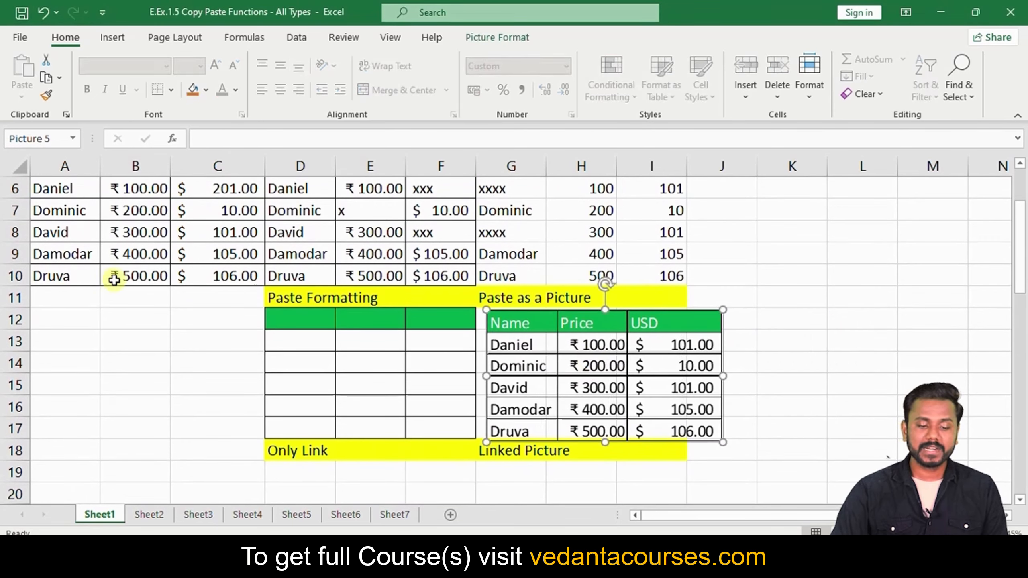
scroll(586, 351, "down", 1)
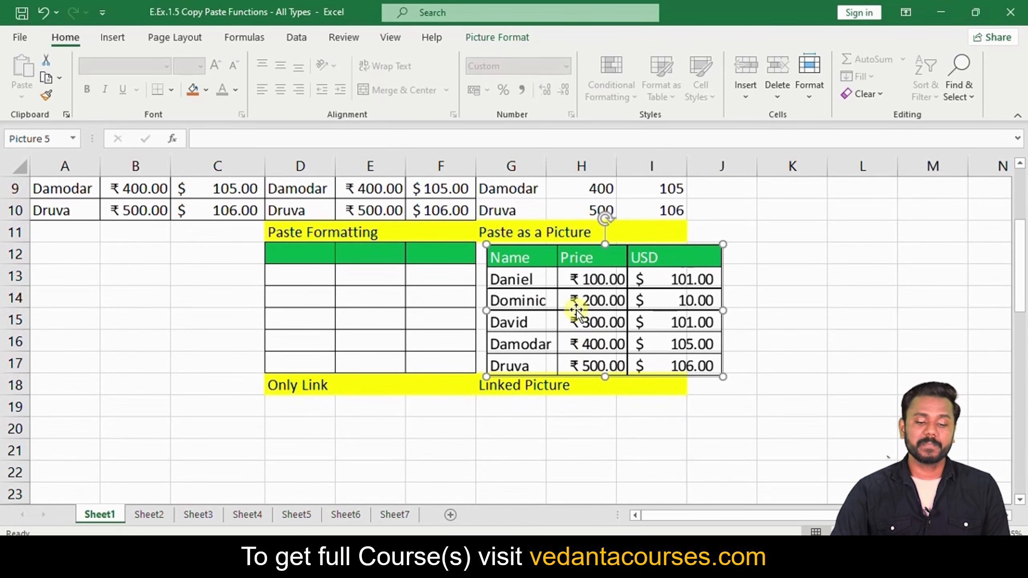
scroll(226, 297, "up", 2)
left_click_drag(76, 242, 219, 339)
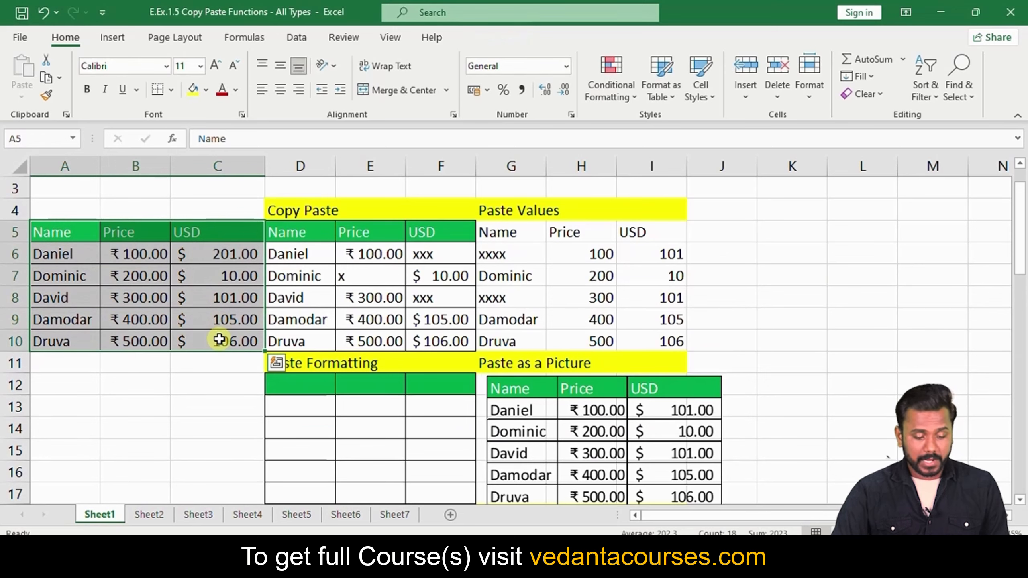
Copy A5:C10 and paste it as a Linked Picture at G19, showing 201.00
key("ctrl+c")
scroll(219, 339, "down", 3)
left_click(516, 339)
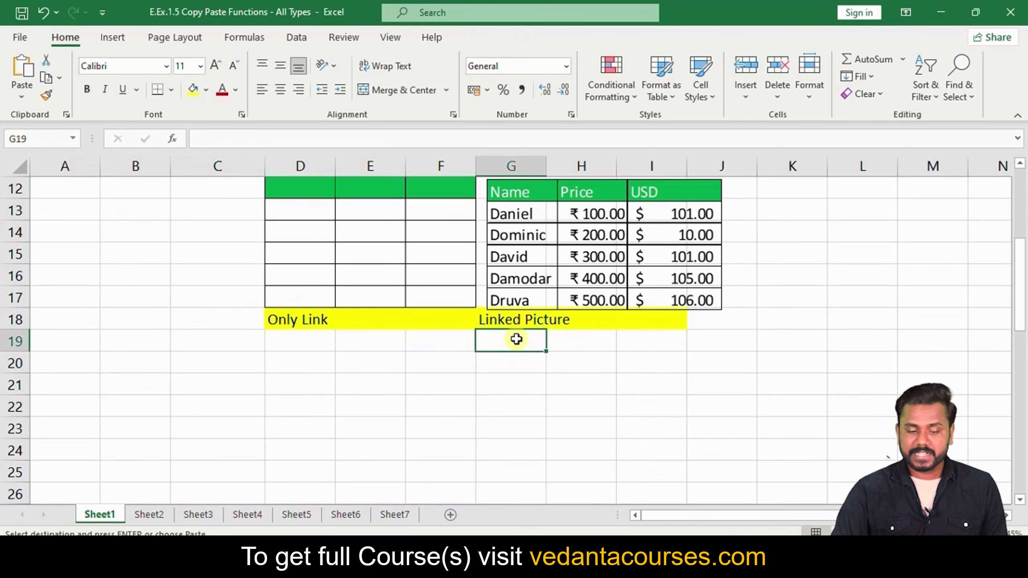
left_click(22, 90)
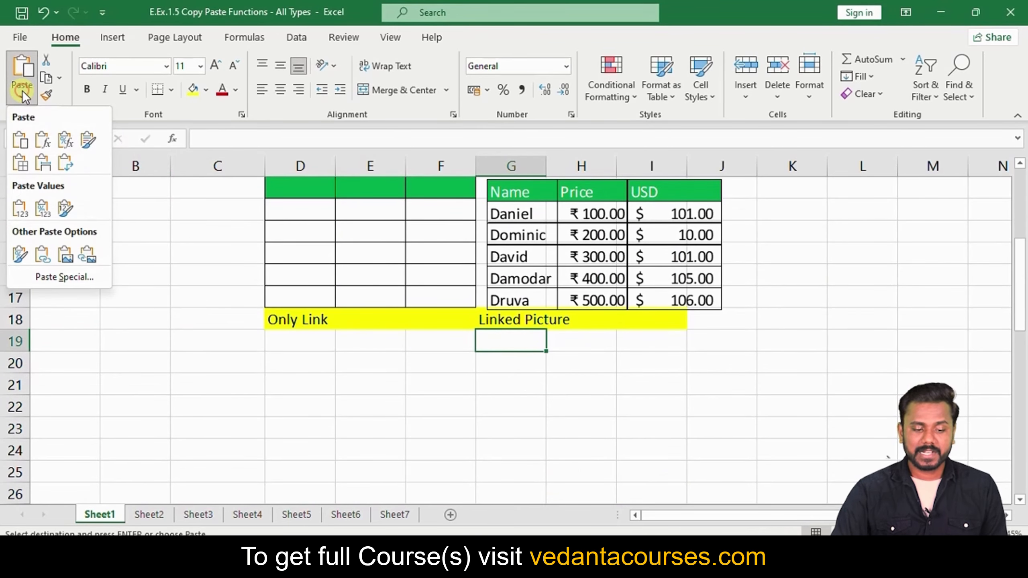
left_click(88, 254)
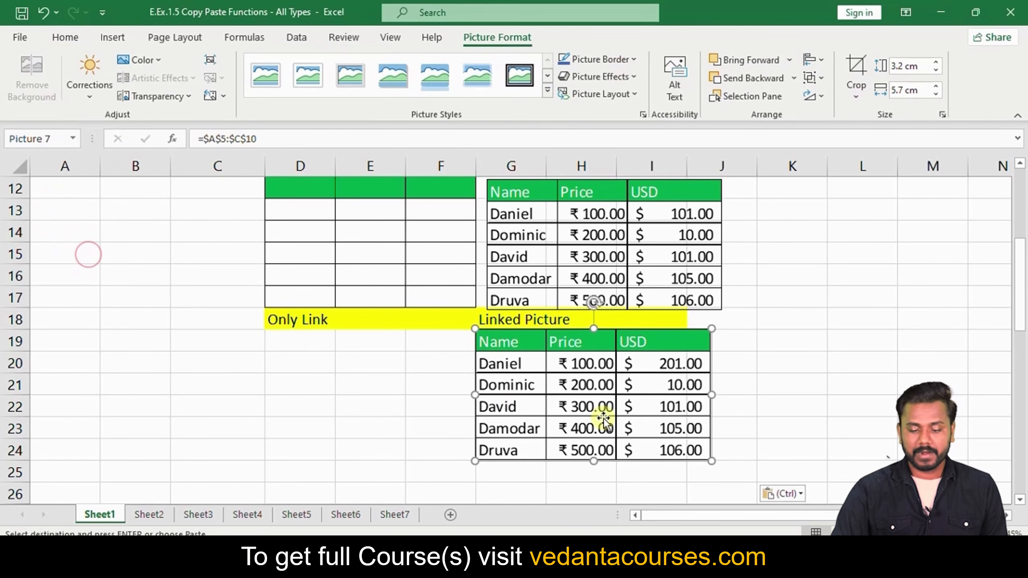
scroll(680, 369, "up", 3)
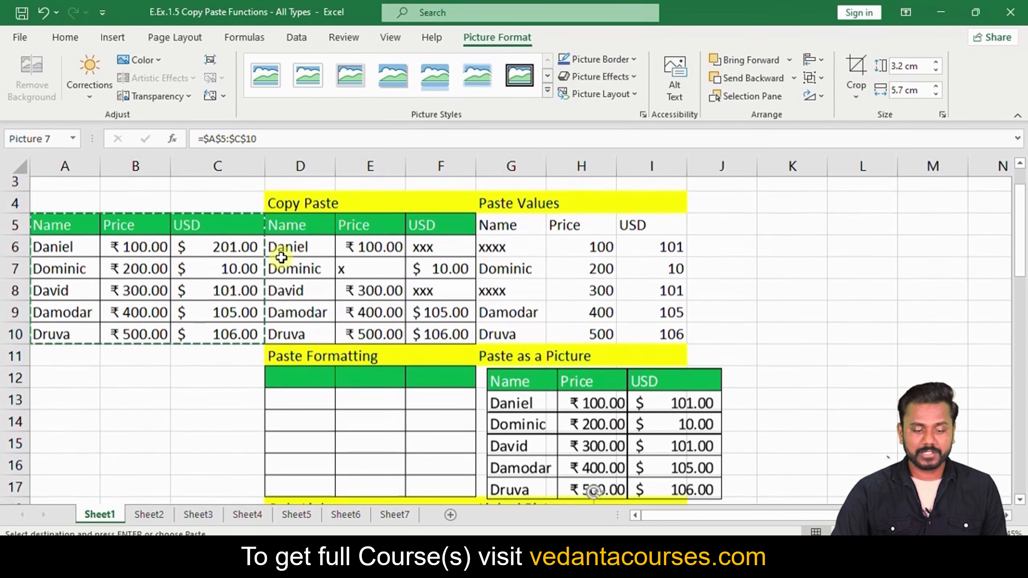
left_click(218, 255)
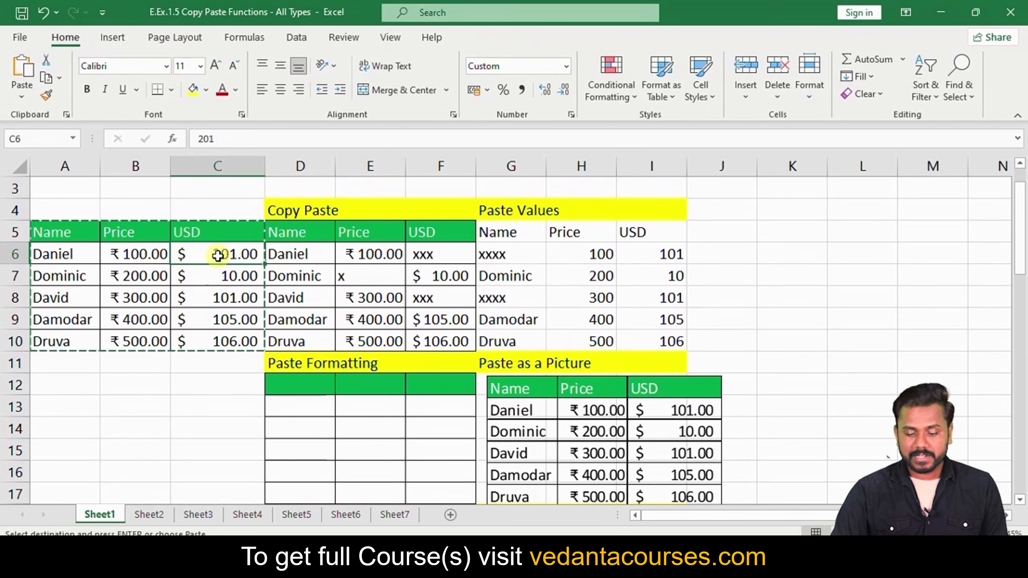
scroll(218, 255, "down", 1)
scroll(218, 255, "down", 2)
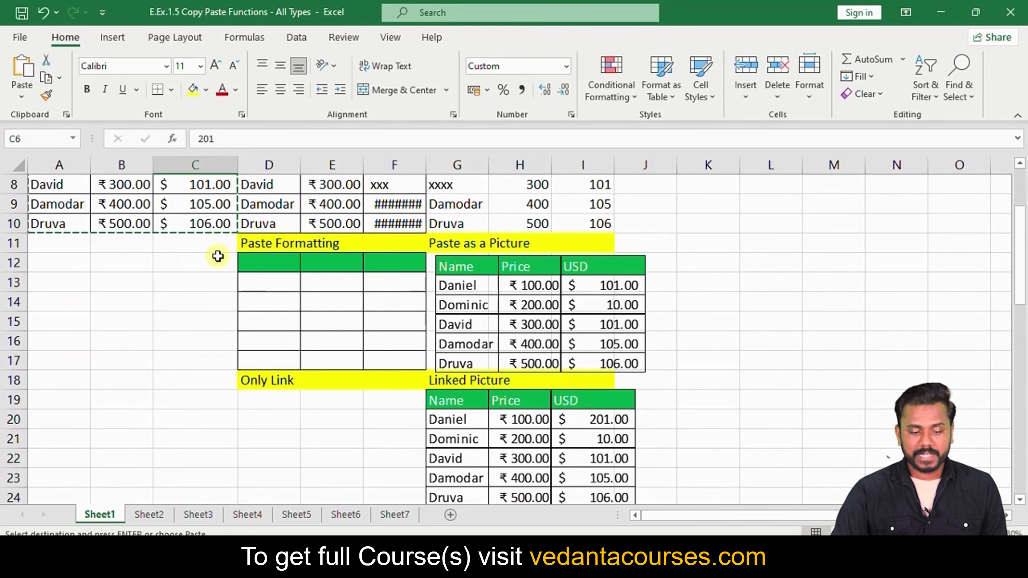
scroll(219, 254, "up", 1)
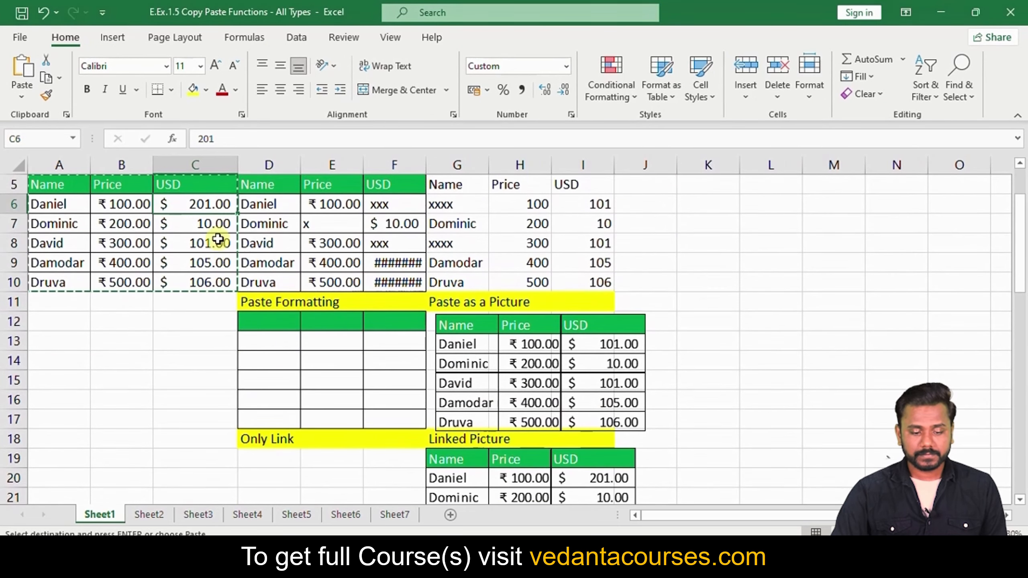
Enter 301 as Daniel's USD amount in C6 so the linked picture updates
key("Escape")
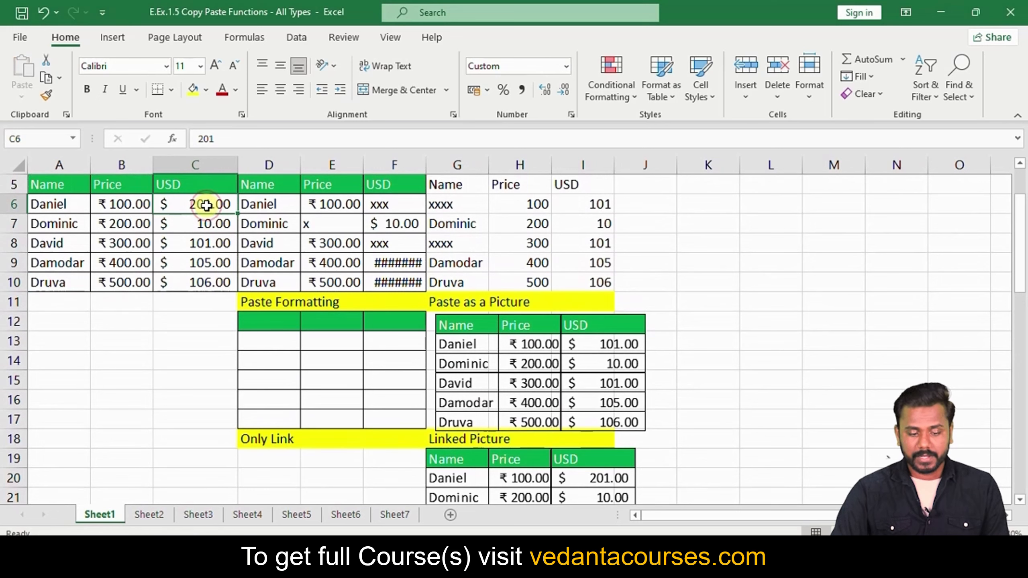
type("30")
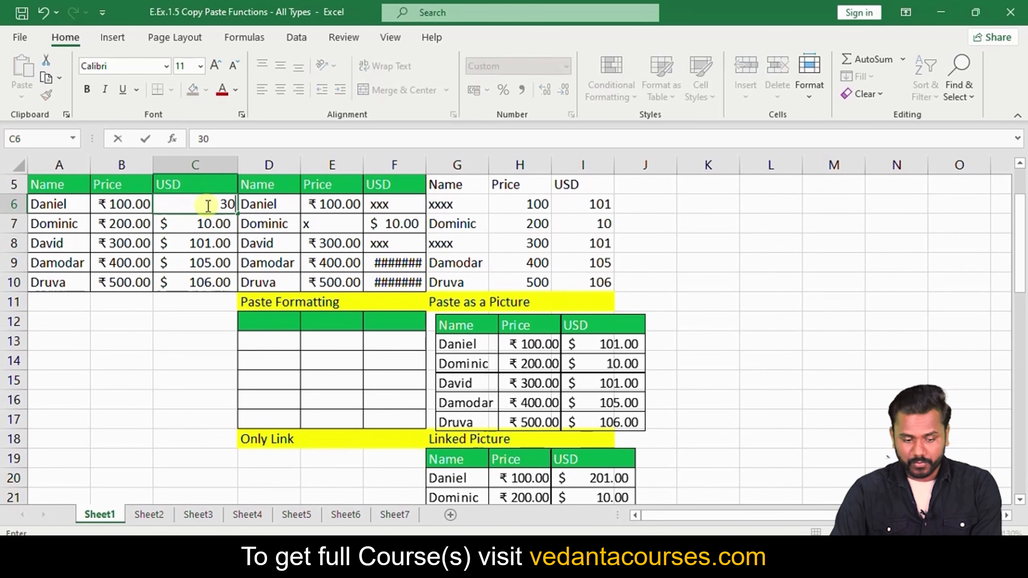
type("1")
key("Return")
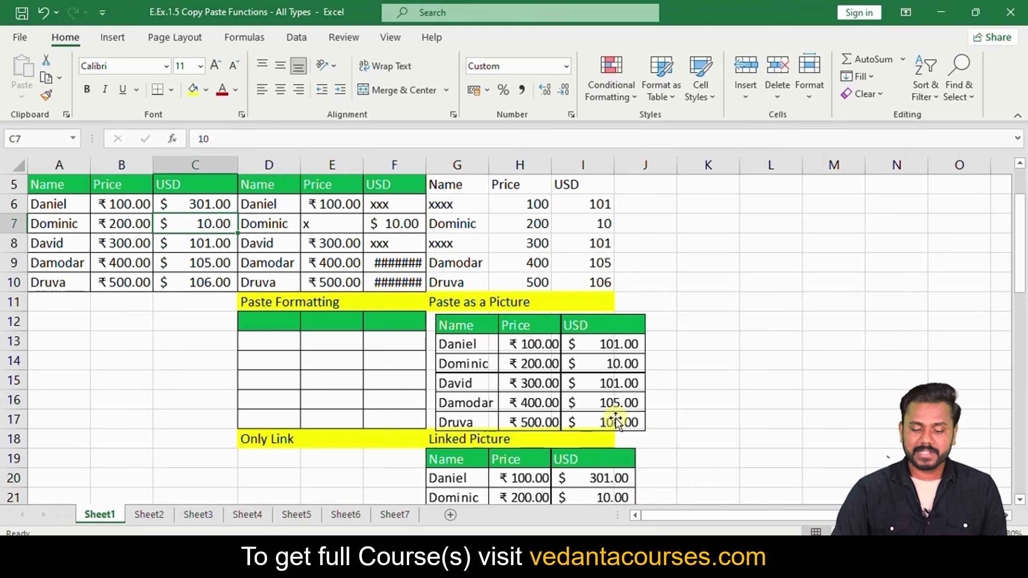
Shift the linked picture and the static picture to the right, then select I6
scroll(611, 429, "down", 1)
left_click_drag(536, 440, 625, 449)
left_click_drag(534, 305, 613, 305)
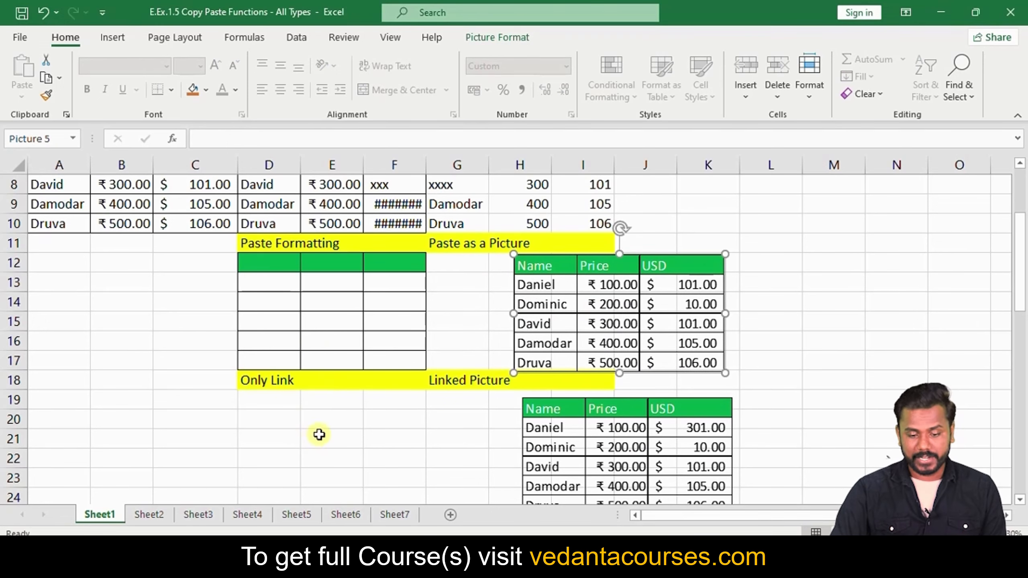
scroll(319, 435, "up", 2)
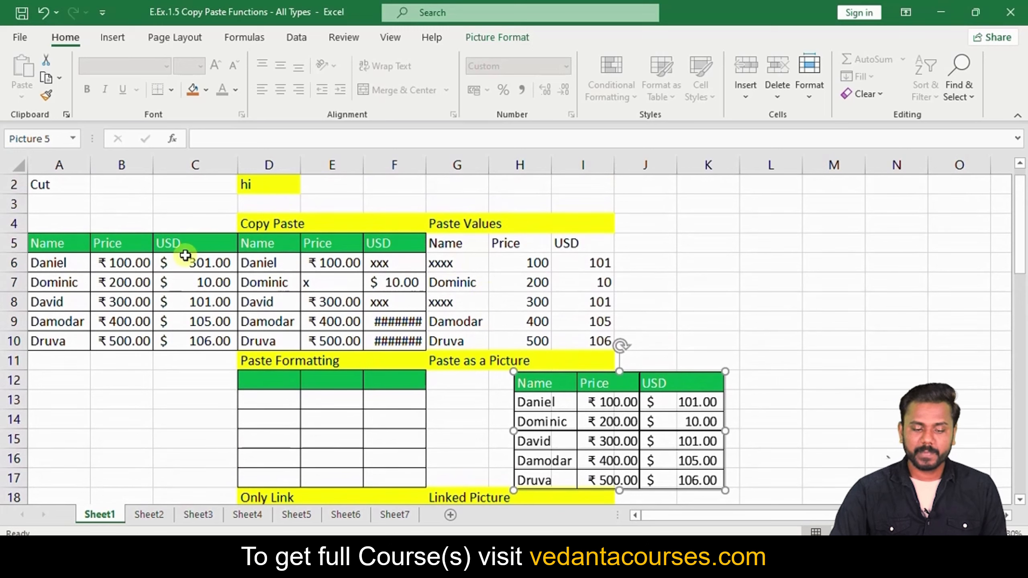
left_click(532, 285)
left_click(590, 271)
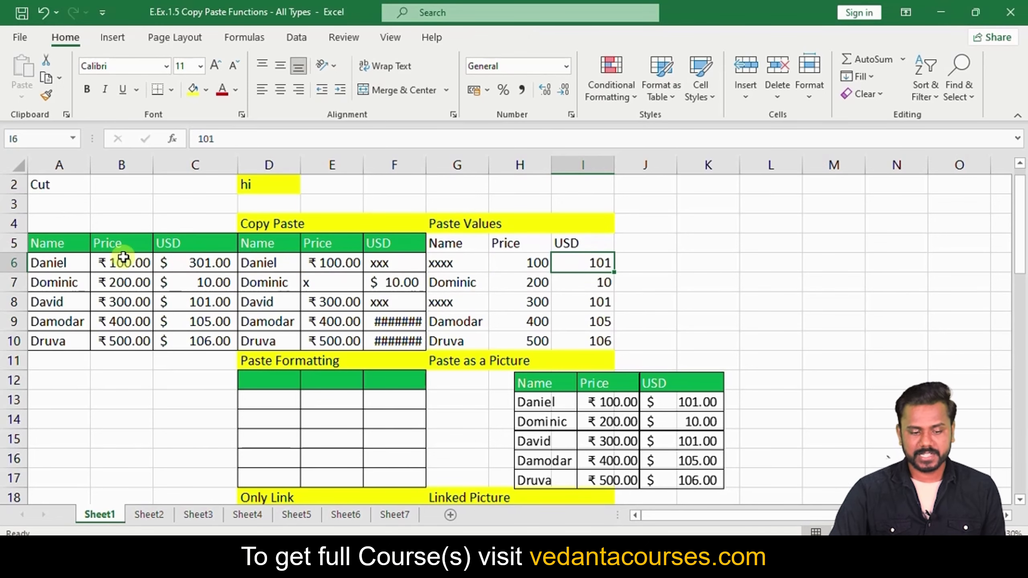
Paste links to the Name/Price/USD table from A5:C10 at D19 under Only Link
left_click_drag(61, 244, 179, 337)
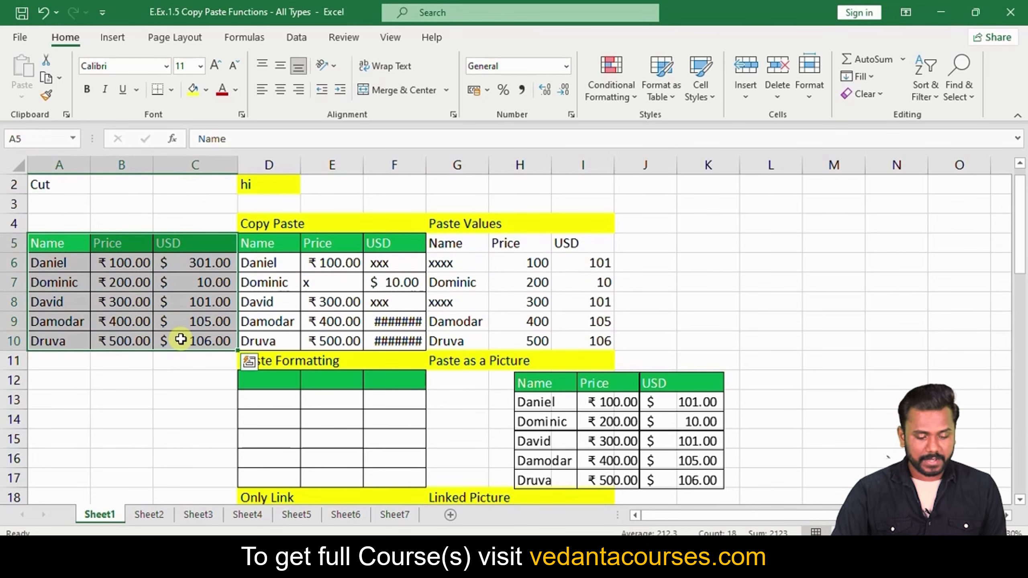
key("ctrl+c")
scroll(229, 298, "down", 1)
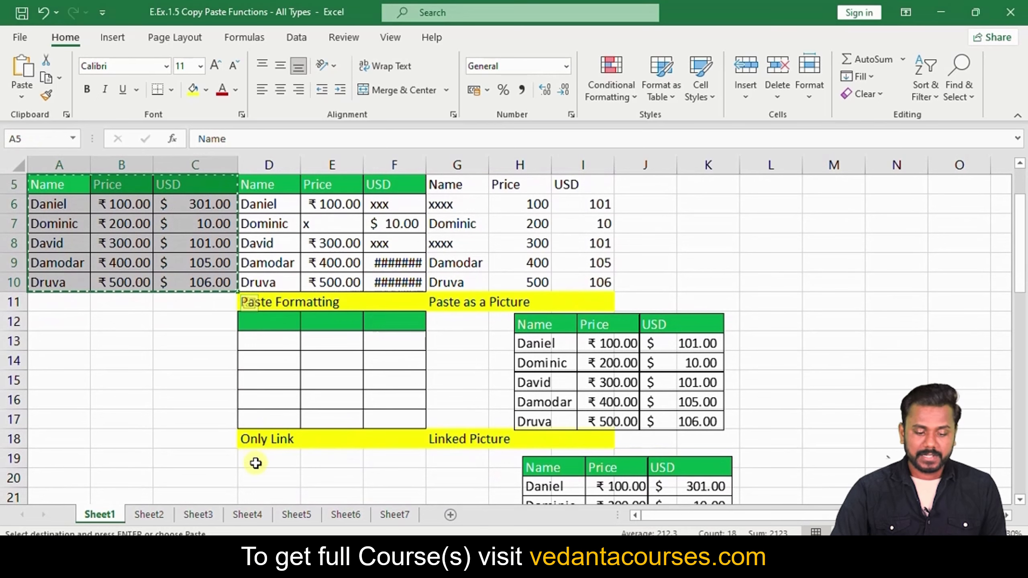
left_click(256, 463)
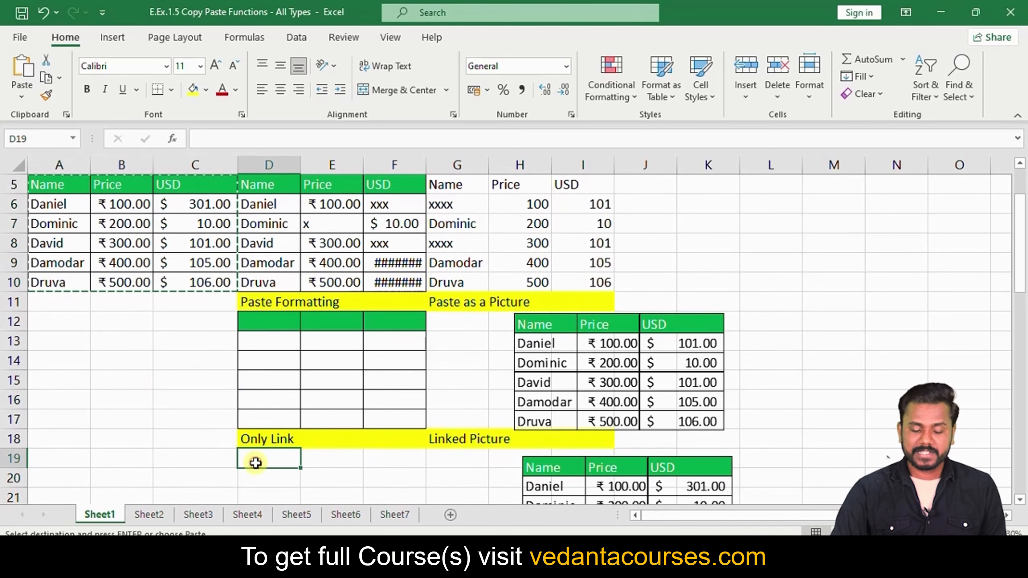
left_click(25, 91)
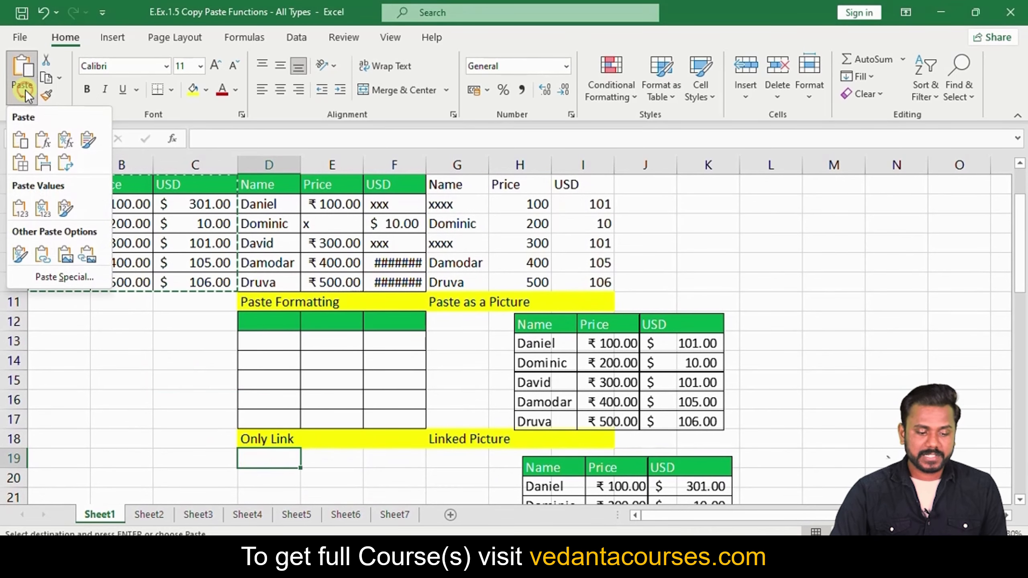
left_click(39, 260)
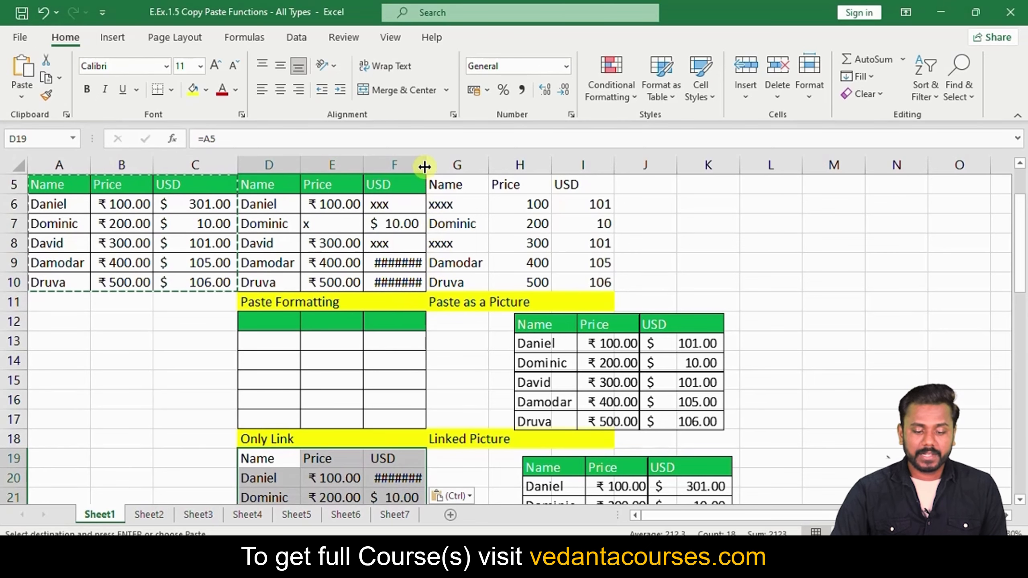
Widen column F so the linked amounts display, then select USD cell C6
left_click_drag(426, 166, 441, 166)
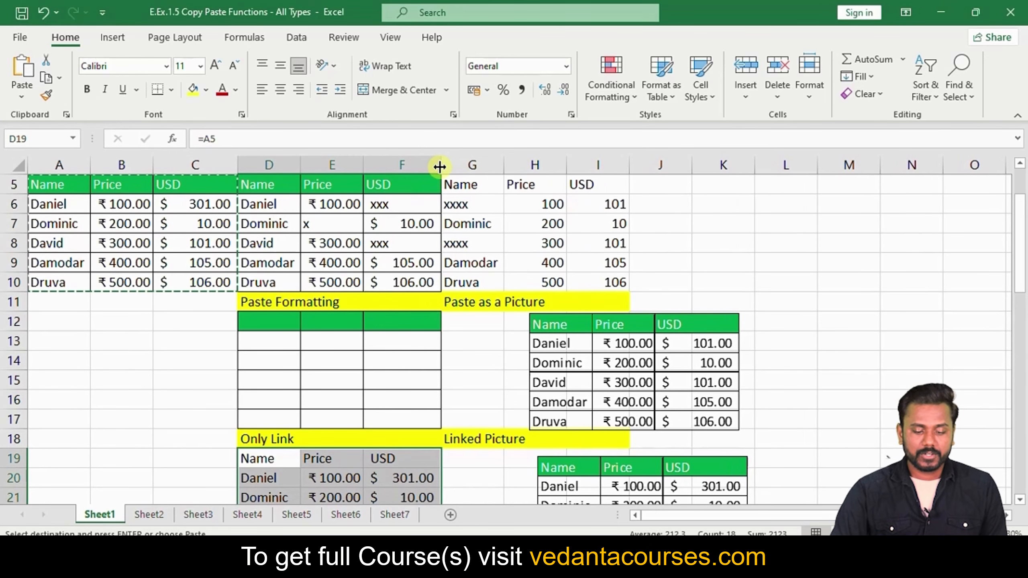
left_click(156, 358)
left_click(184, 200)
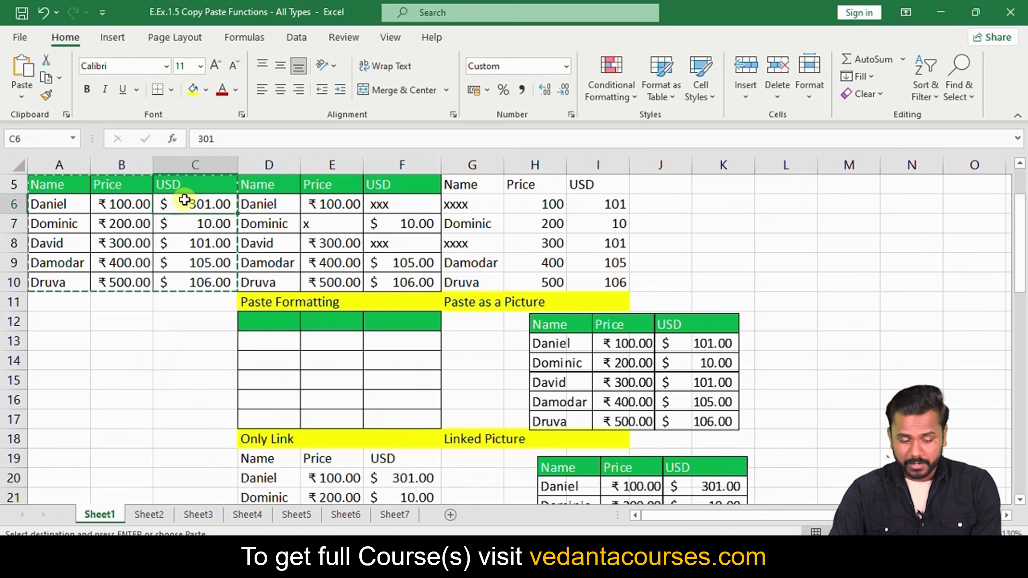
Enter 444 as the USD amount in C6 and check the =B7 link formula in E21
type("444")
key("Return")
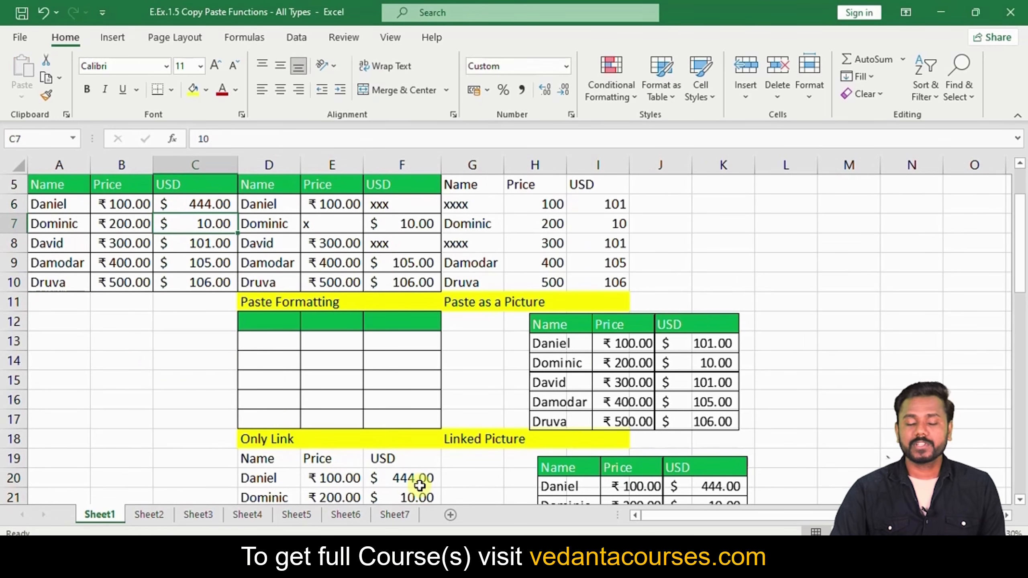
scroll(419, 483, "up", 2)
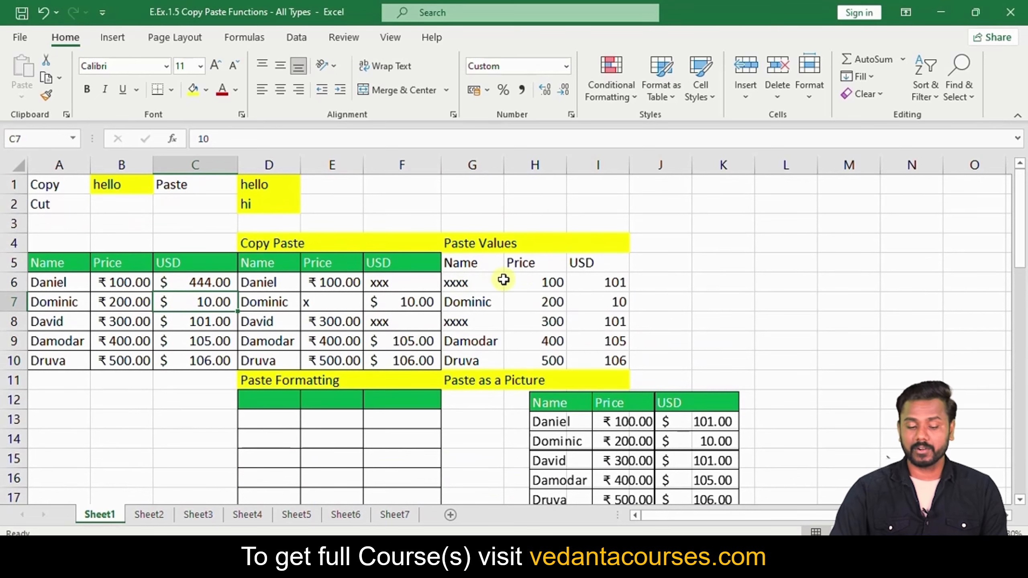
scroll(504, 279, "down", 2)
scroll(373, 445, "down", 1)
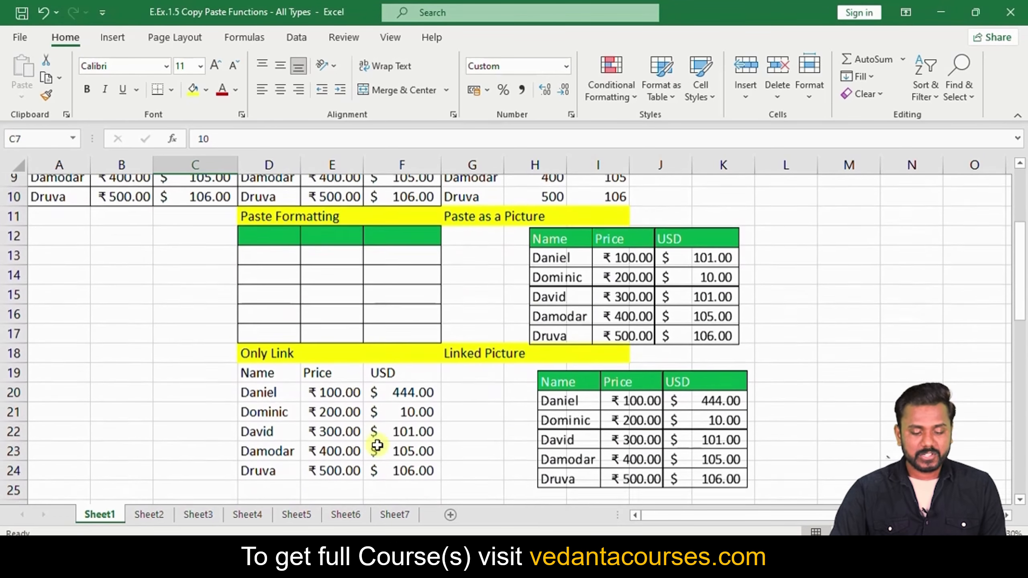
left_click(329, 403)
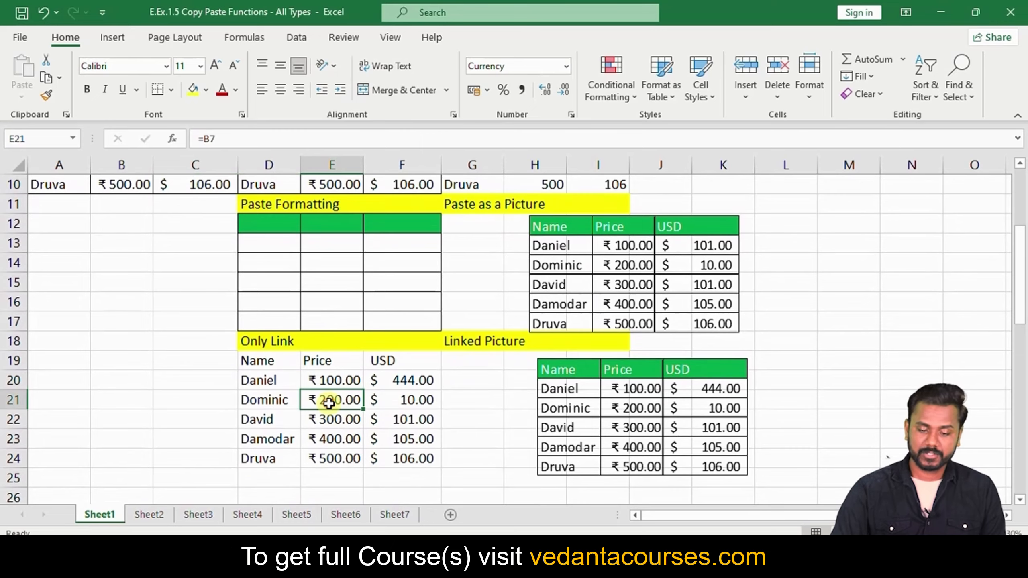
scroll(330, 402, "up", 2)
scroll(329, 402, "down", 2)
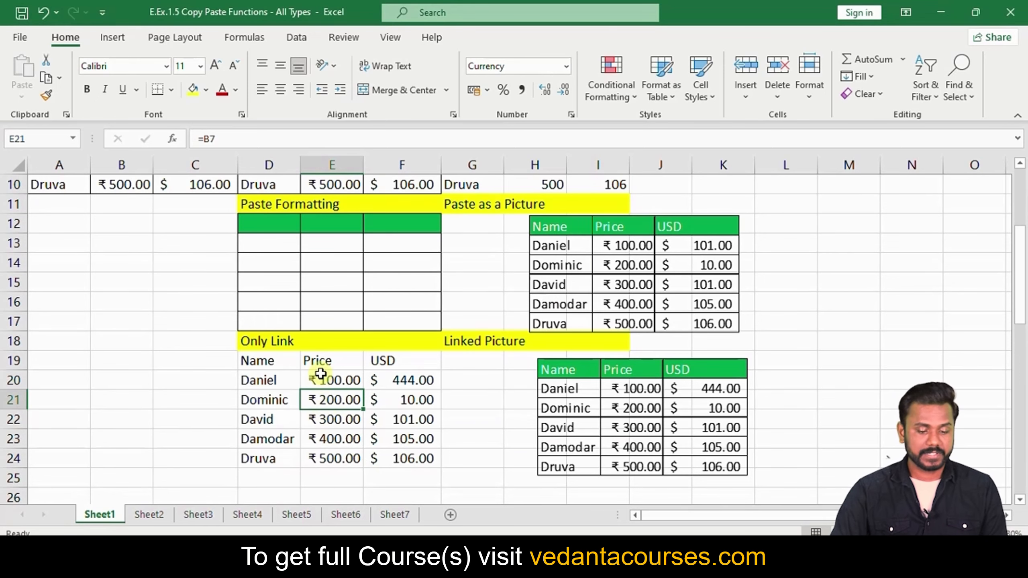
scroll(321, 376, "down", 3)
scroll(320, 374, "down", 1)
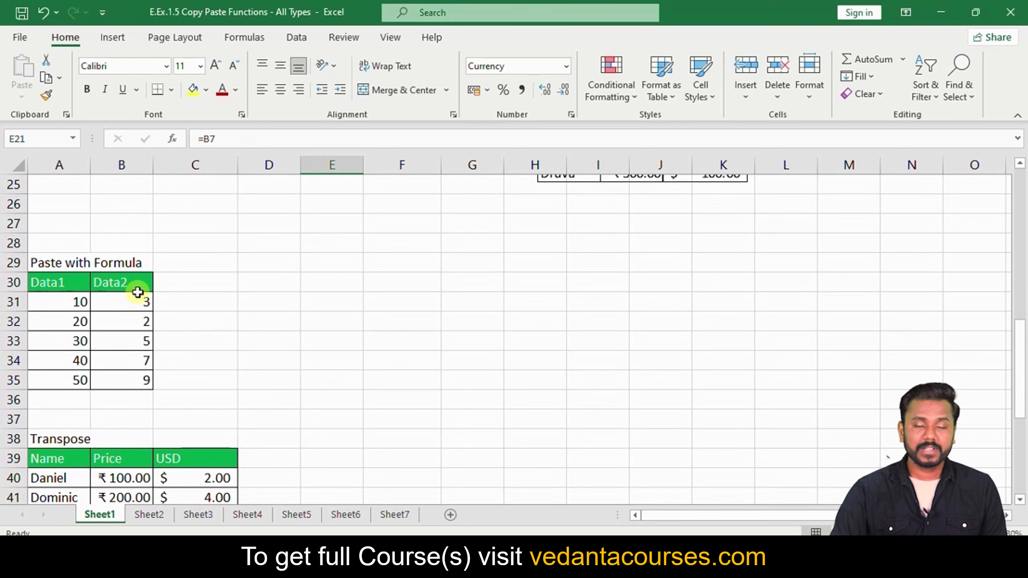
Copy the Data1 values 10–50 from A31:A35 with B31 chosen as the destination
scroll(296, 279, "down", 1)
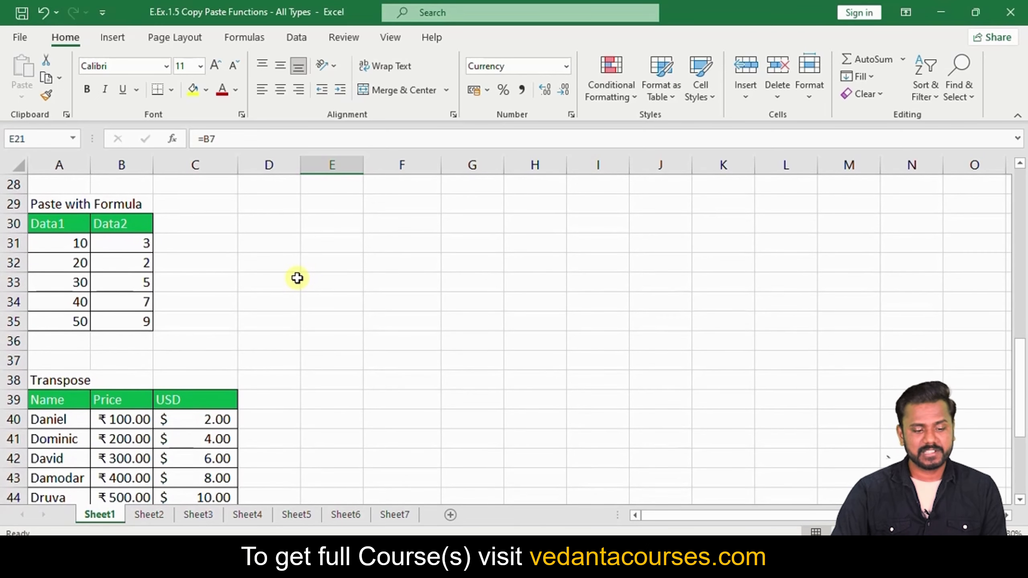
left_click(64, 225)
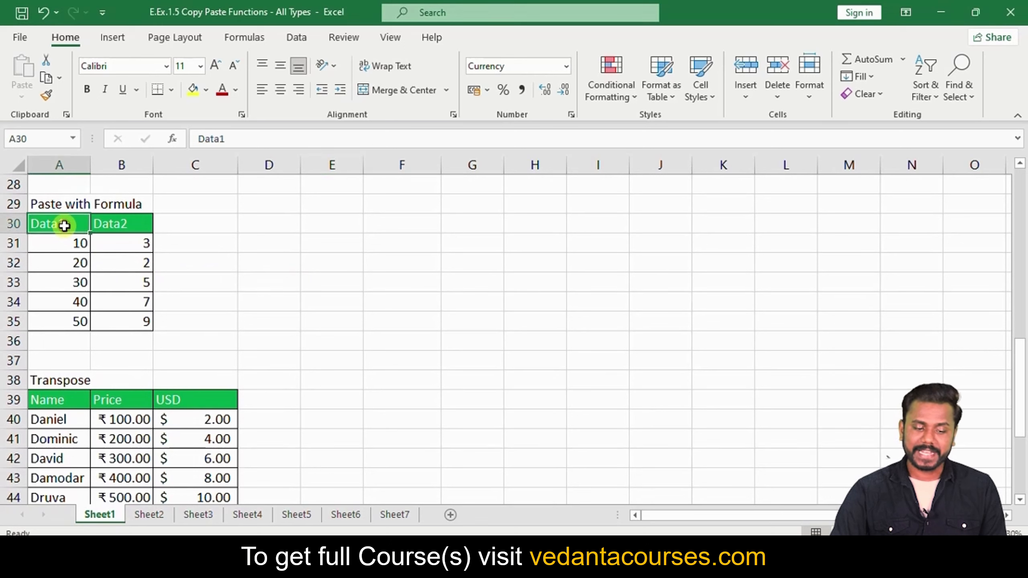
left_click(99, 223)
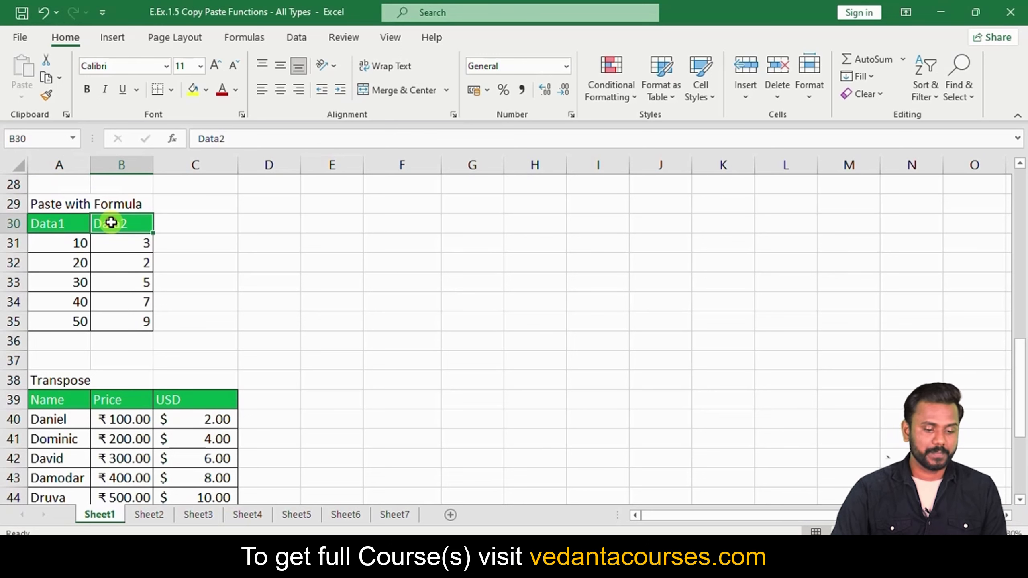
left_click(62, 239)
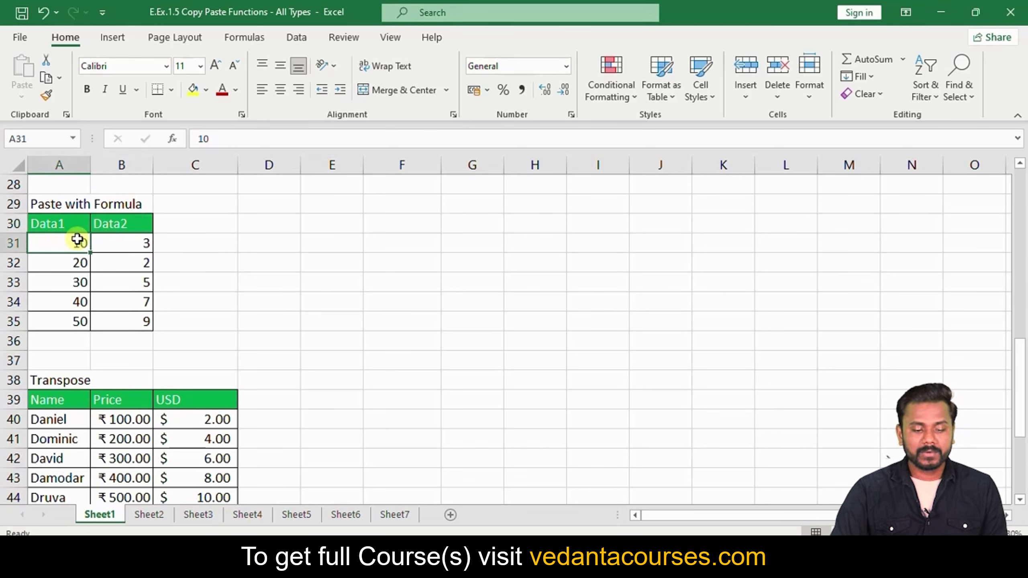
left_click(125, 241)
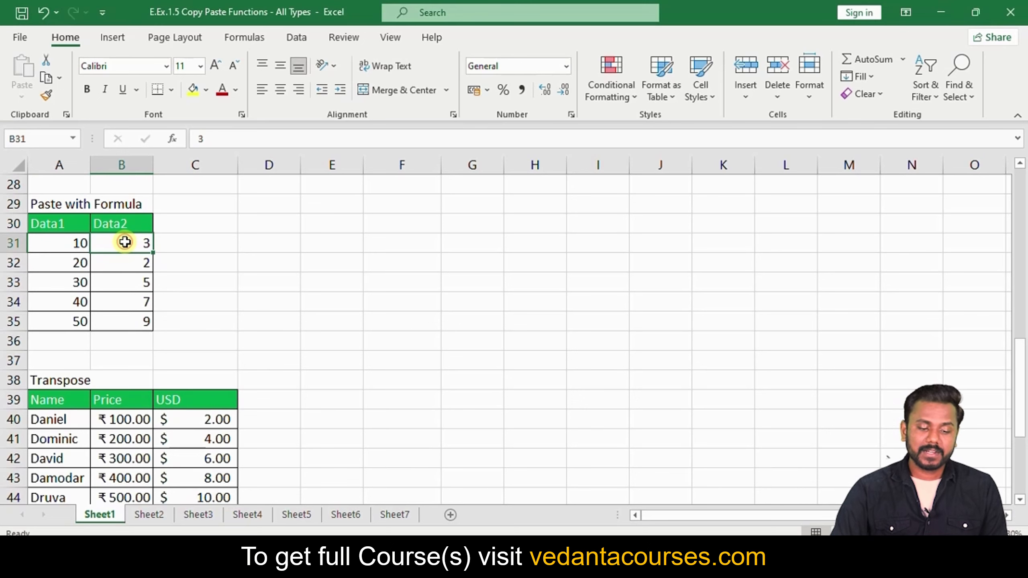
left_click_drag(71, 240, 70, 321)
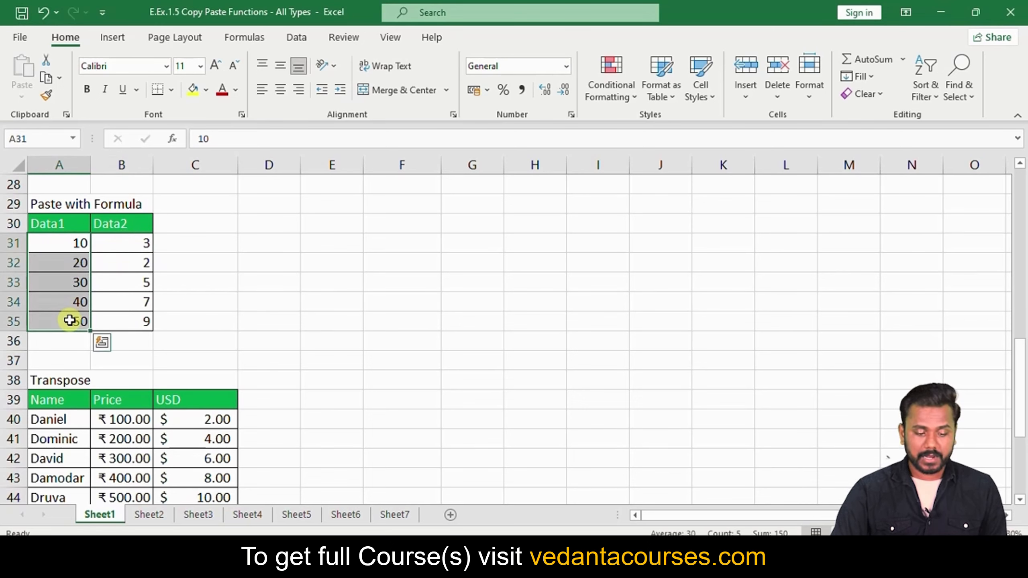
key("ctrl+c")
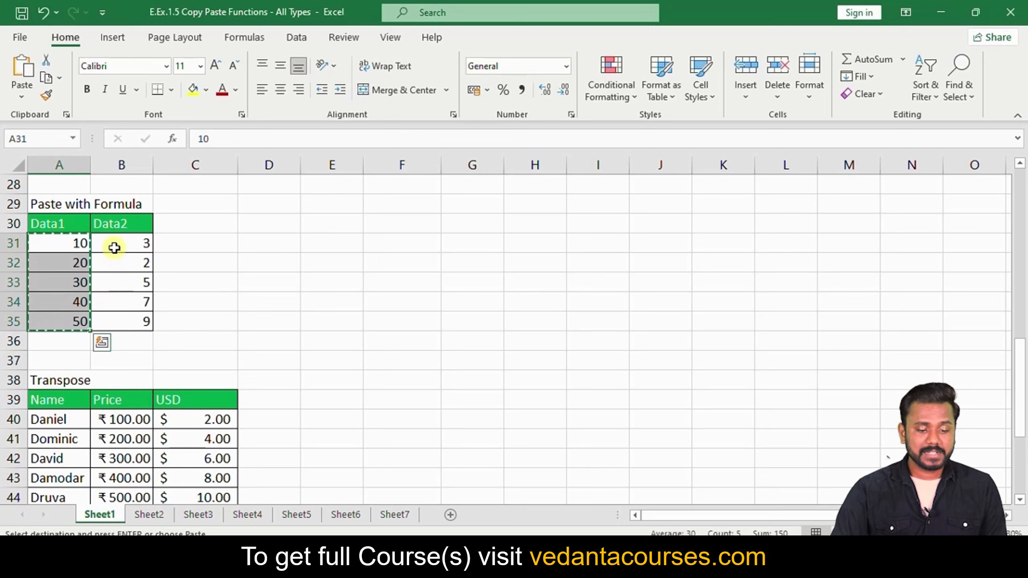
left_click(119, 241)
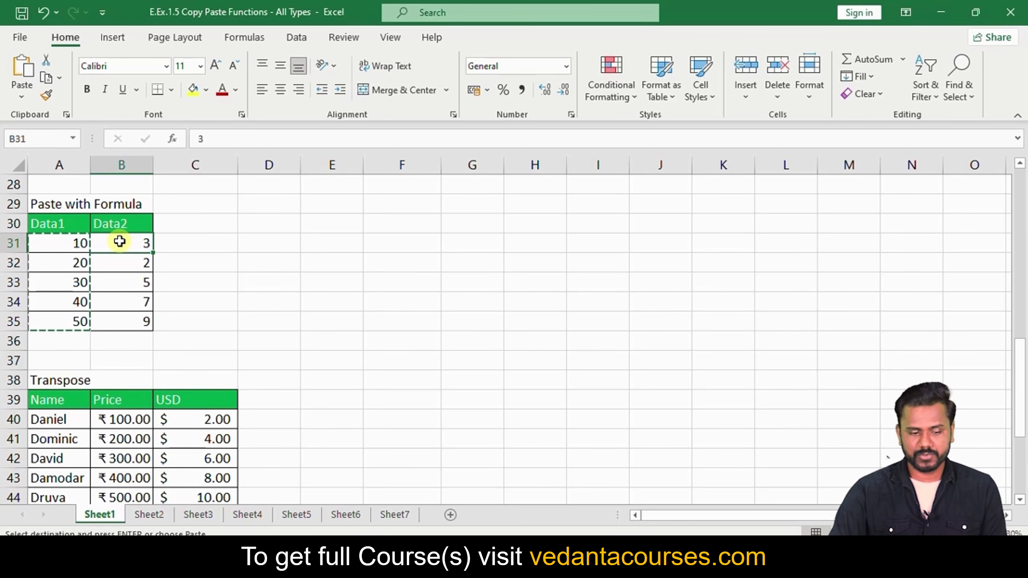
Paste Special the copied Data1 values into B31:B35 using the Multiply operation
left_click(28, 96)
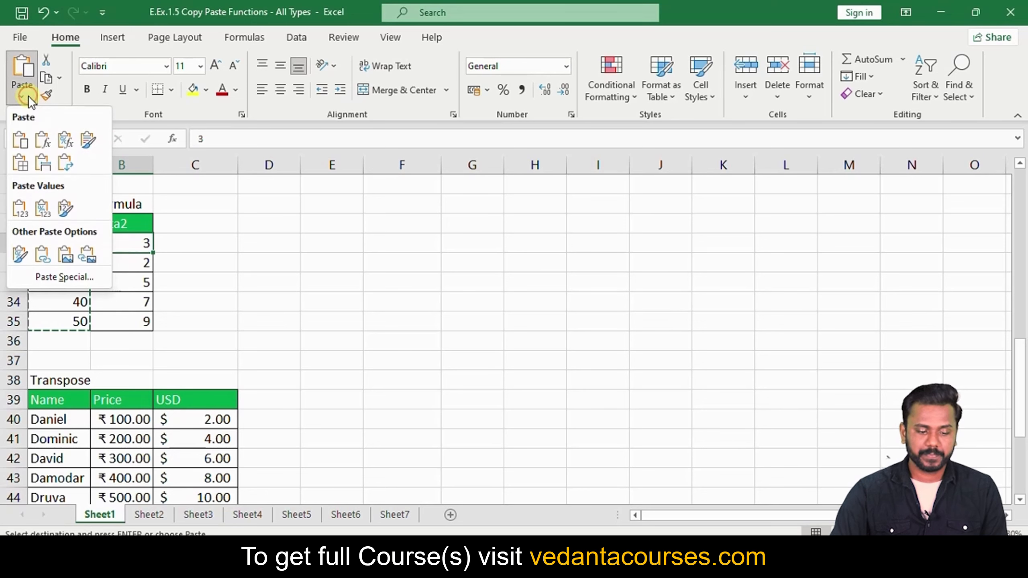
left_click(51, 280)
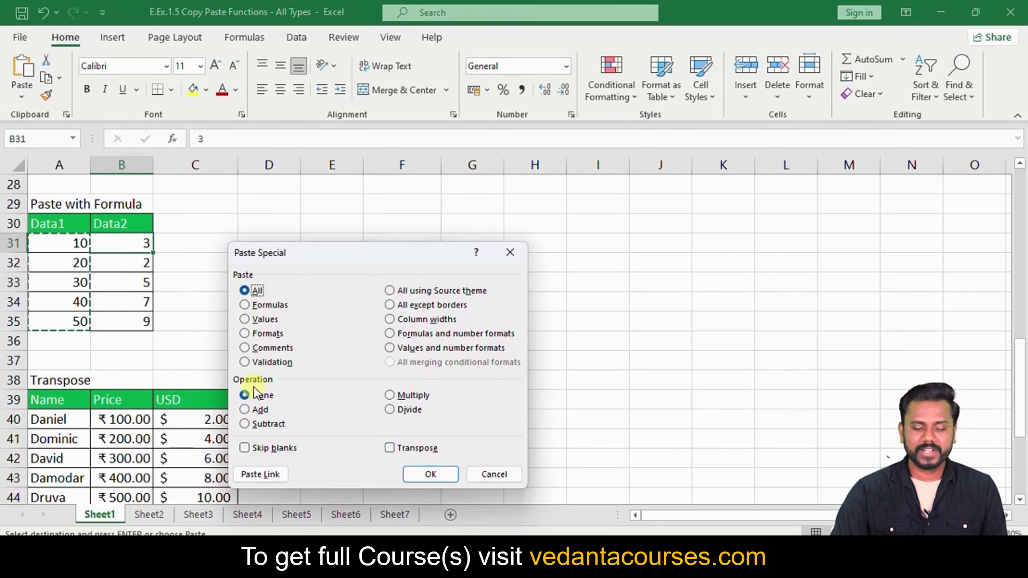
left_click_drag(311, 257, 304, 176)
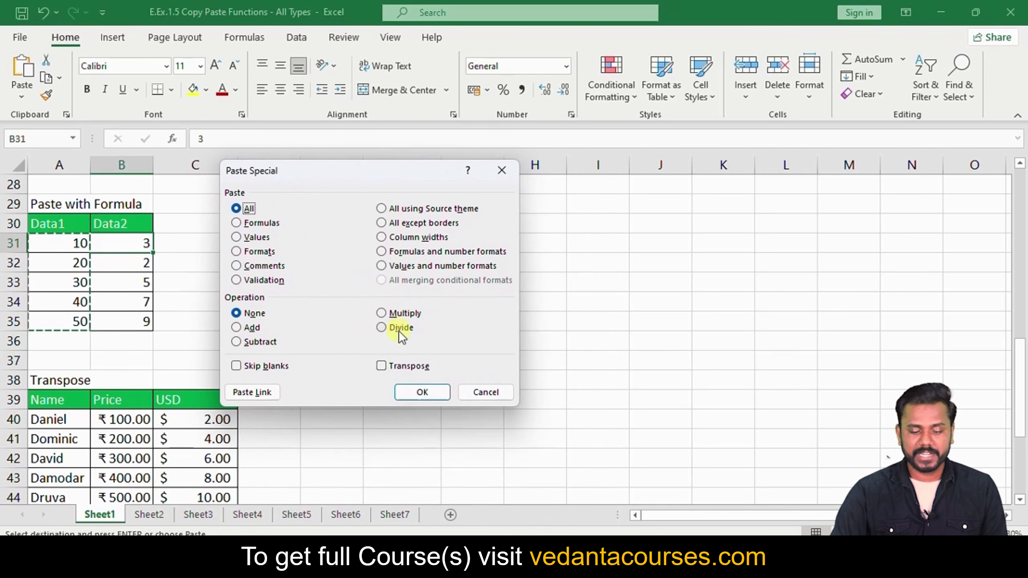
left_click(385, 312)
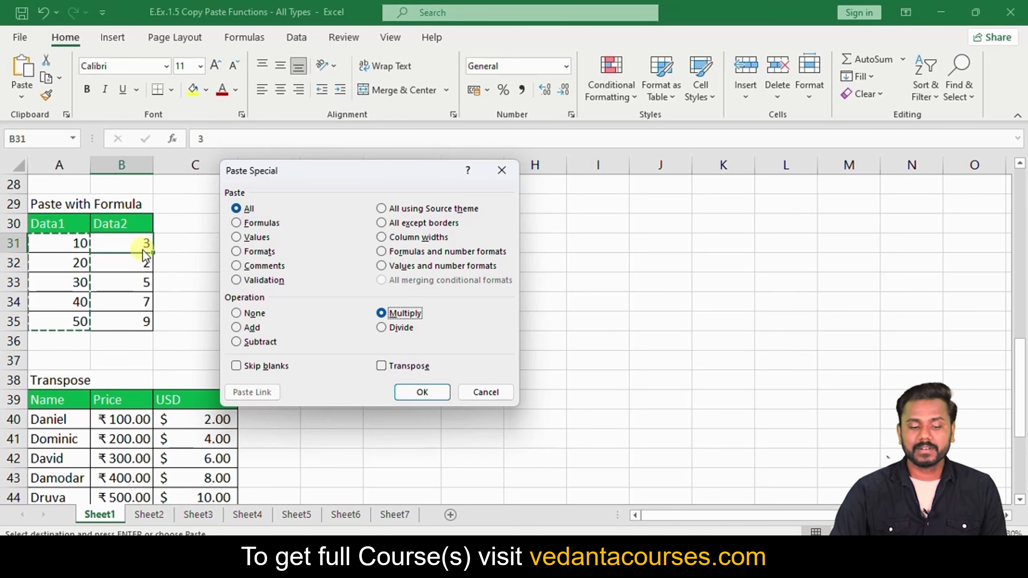
left_click(418, 392)
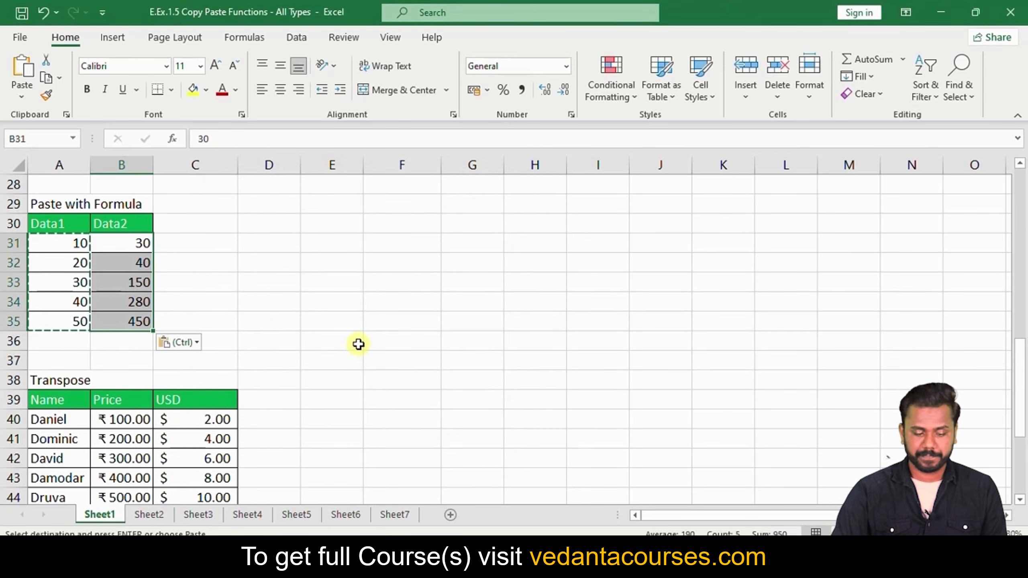
Bring the Transpose section into view and cancel the pending Data1 copy
scroll(357, 344, "down", 2)
left_click(384, 302)
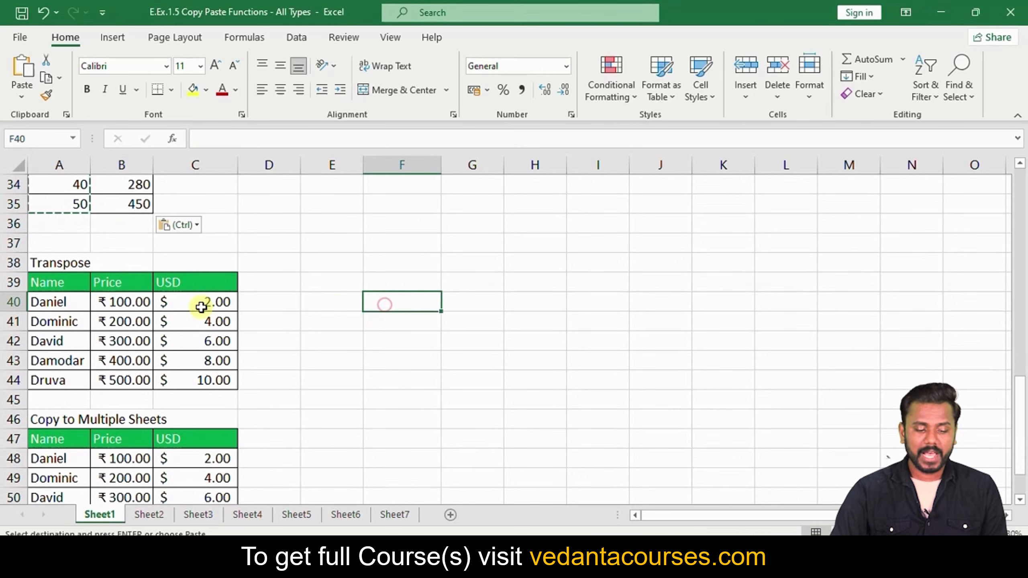
scroll(82, 264, "down", 1)
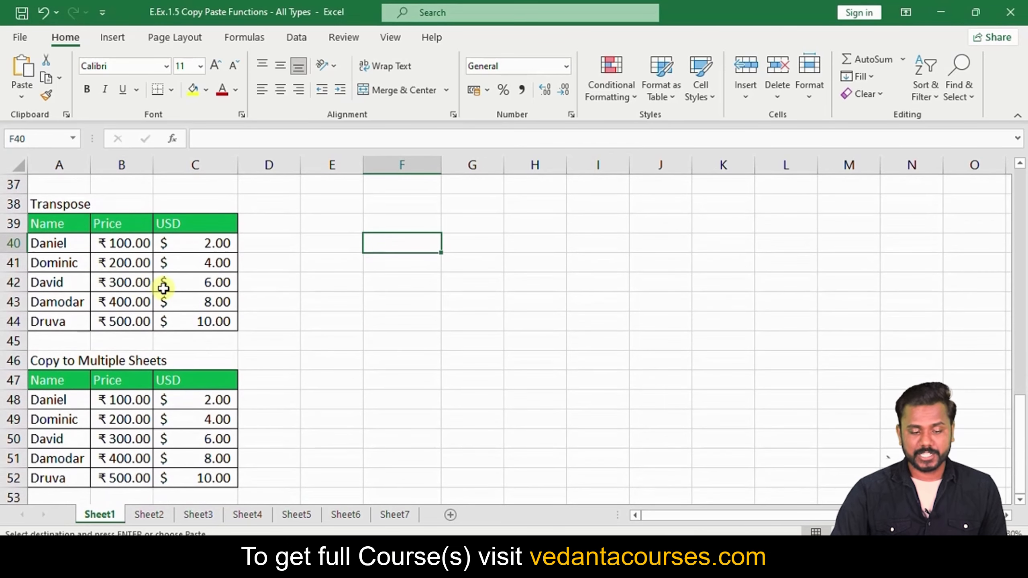
scroll(211, 316, "up", 1)
left_click(647, 514)
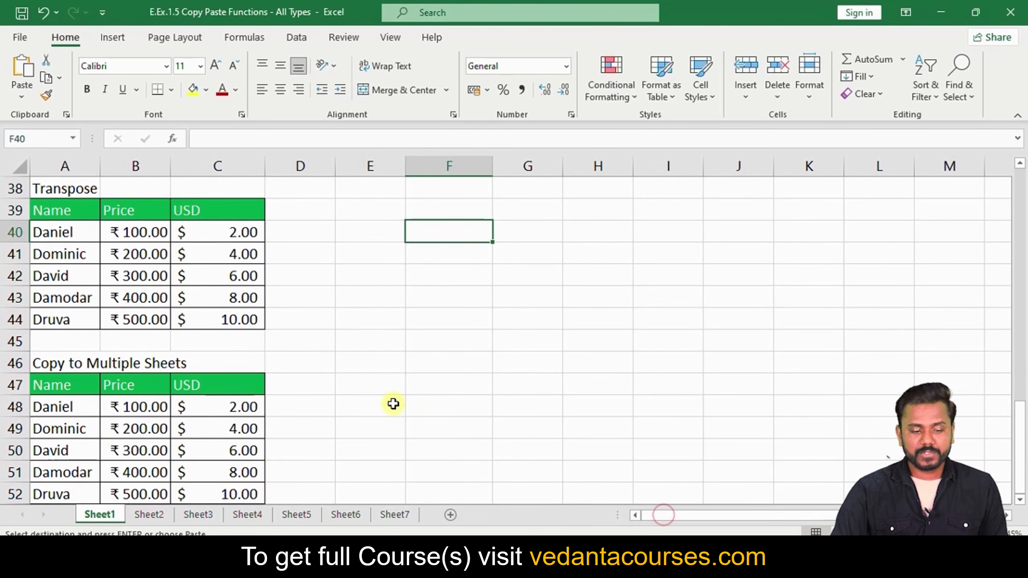
scroll(384, 400, "up", 1)
left_click(396, 355)
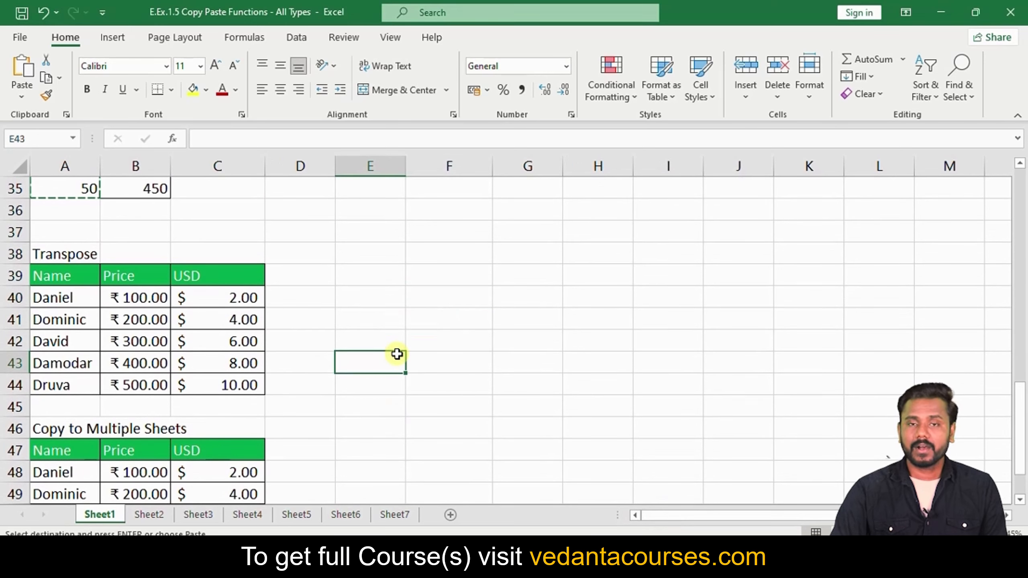
key("Escape")
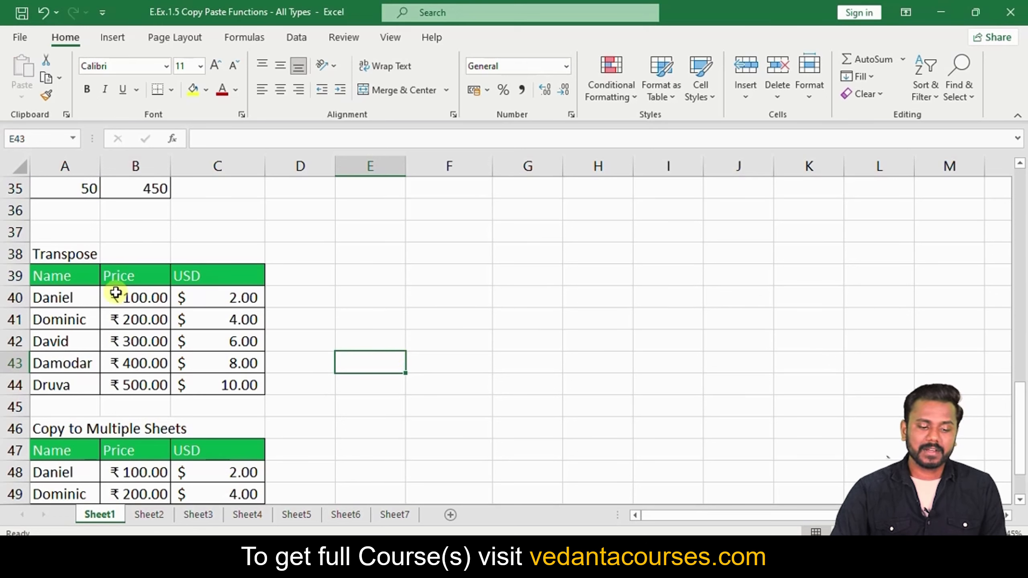
Try moving row A40:C40 onto the last row, declining the replace prompt
left_click(63, 277)
left_click_drag(62, 295, 201, 303)
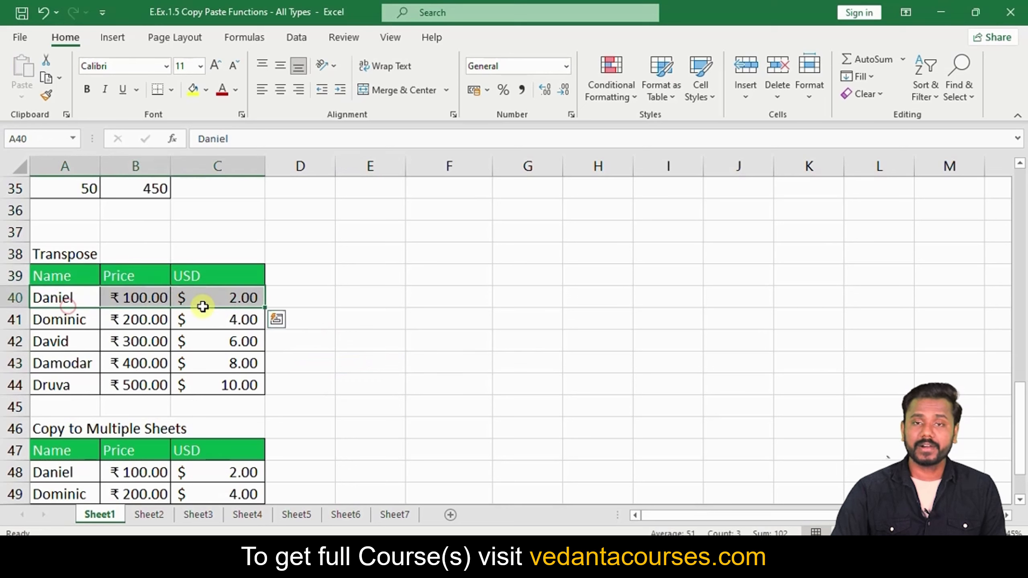
left_click_drag(55, 284, 61, 375)
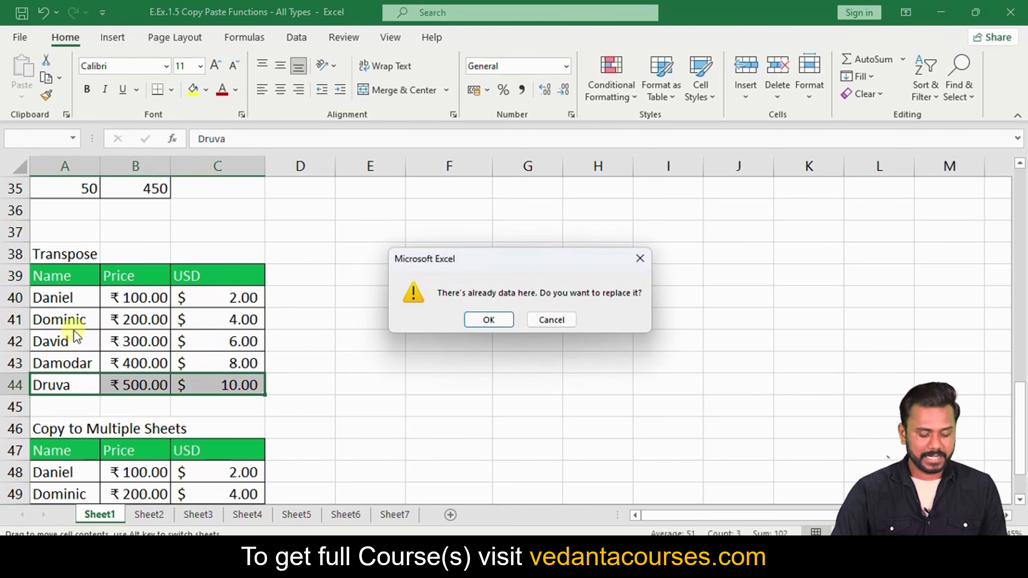
key("Escape")
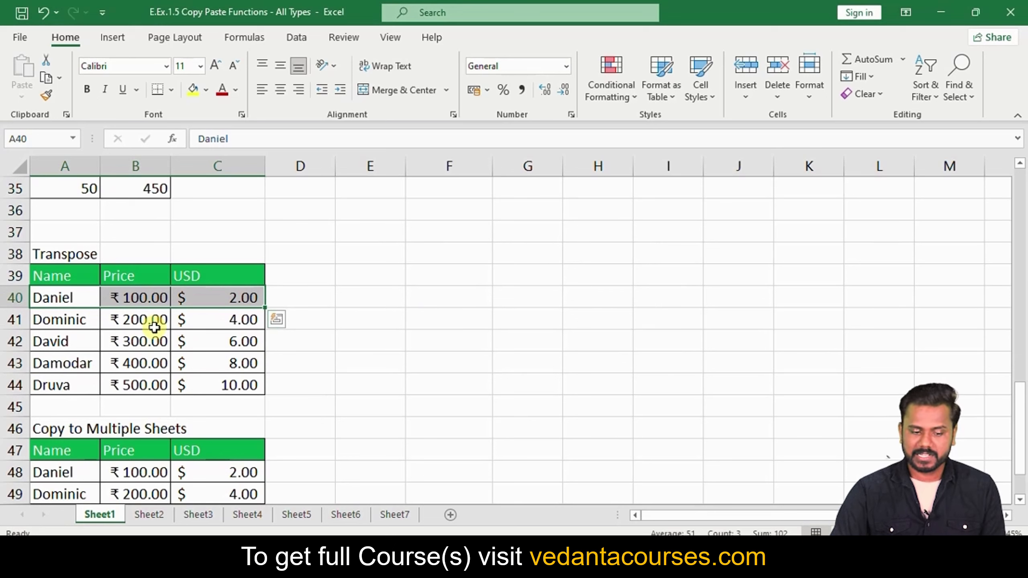
left_click(284, 332)
Copy the whole Transpose table A39:C44 with E34 chosen as the destination
left_click_drag(61, 275, 195, 379)
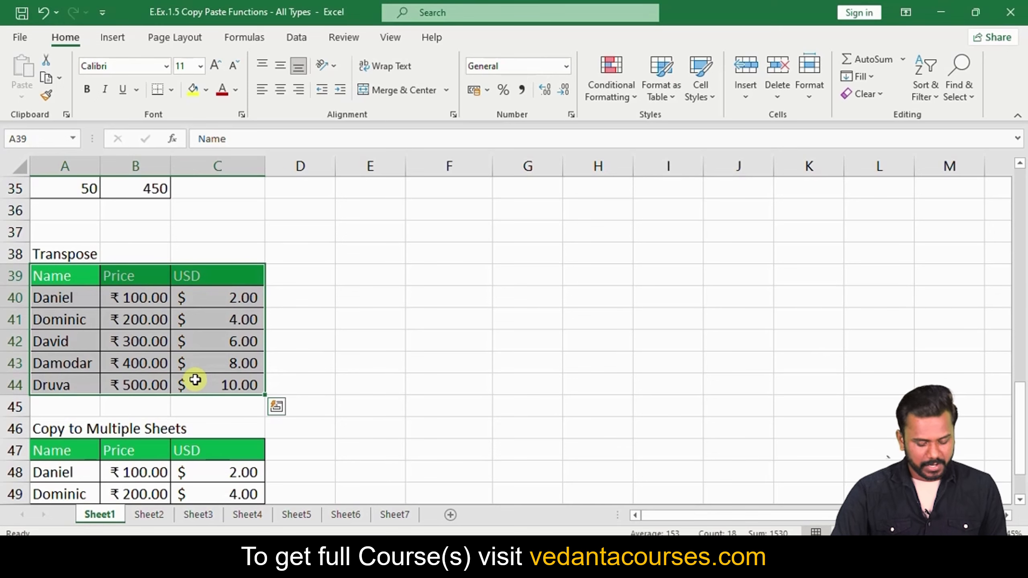
key("ctrl+c")
scroll(362, 322, "up", 1)
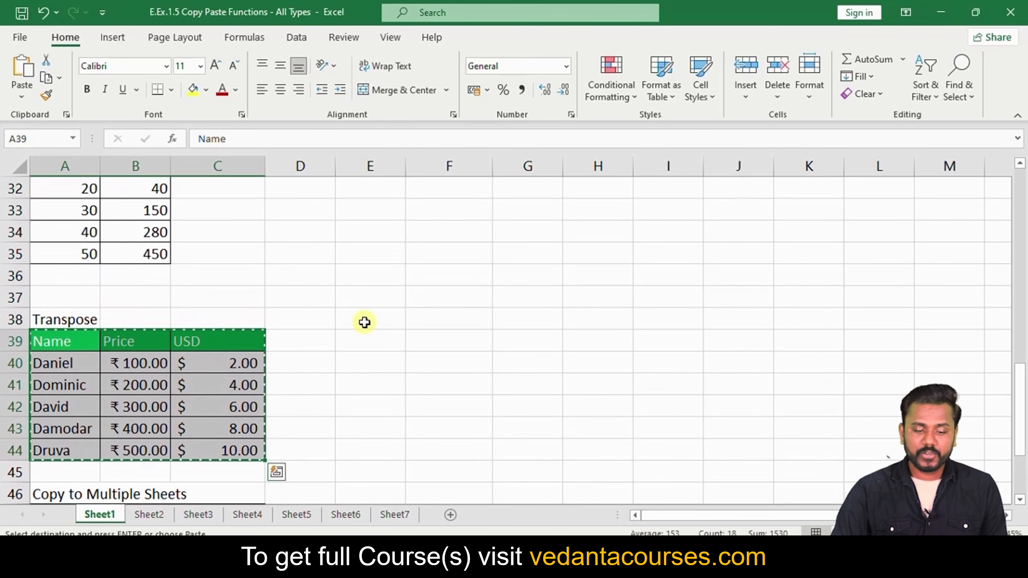
left_click(352, 239)
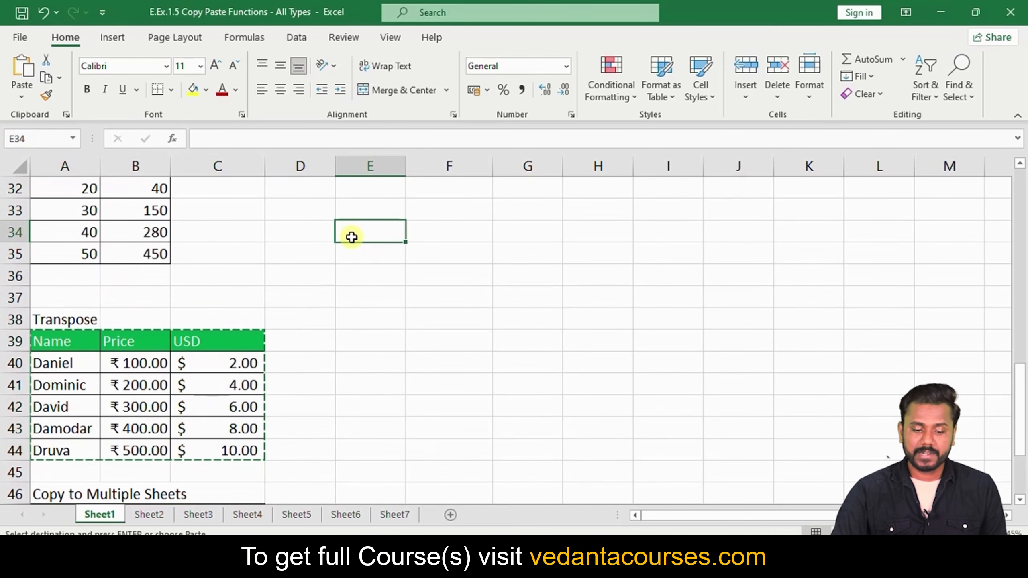
Paste the copied table transposed into E34:J36 via Paste Special with Transpose
left_click(30, 94)
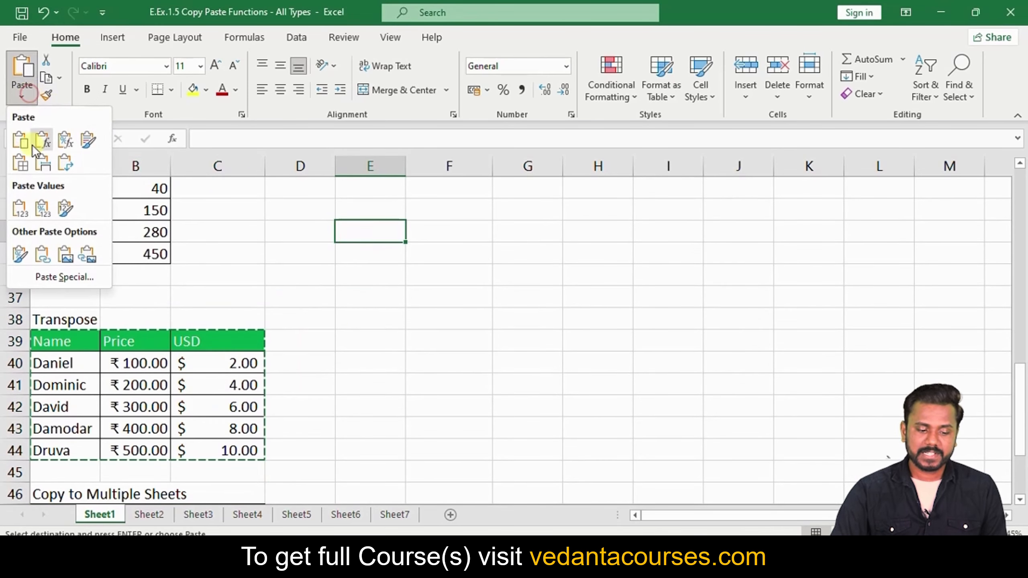
left_click(47, 275)
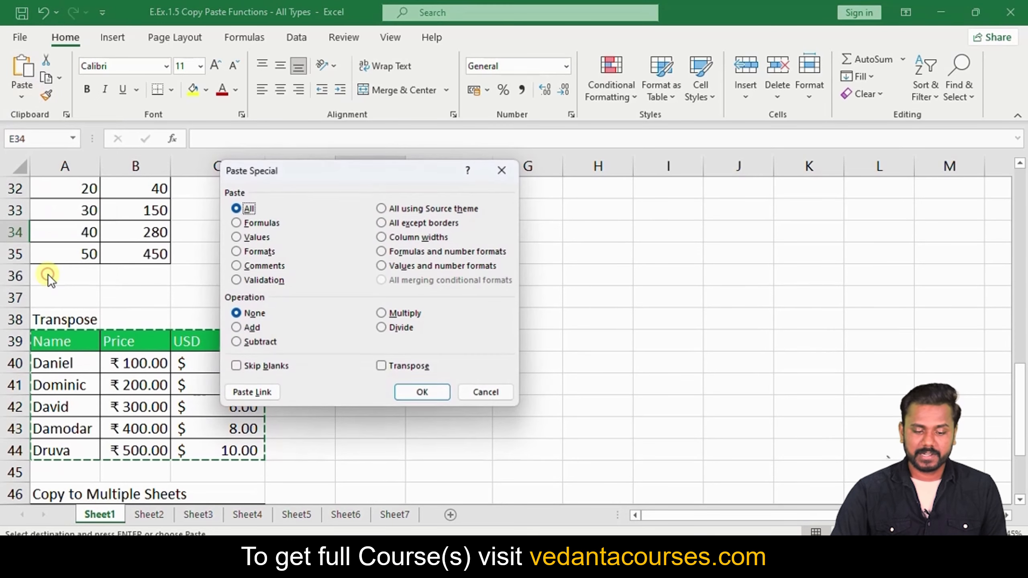
left_click(383, 366)
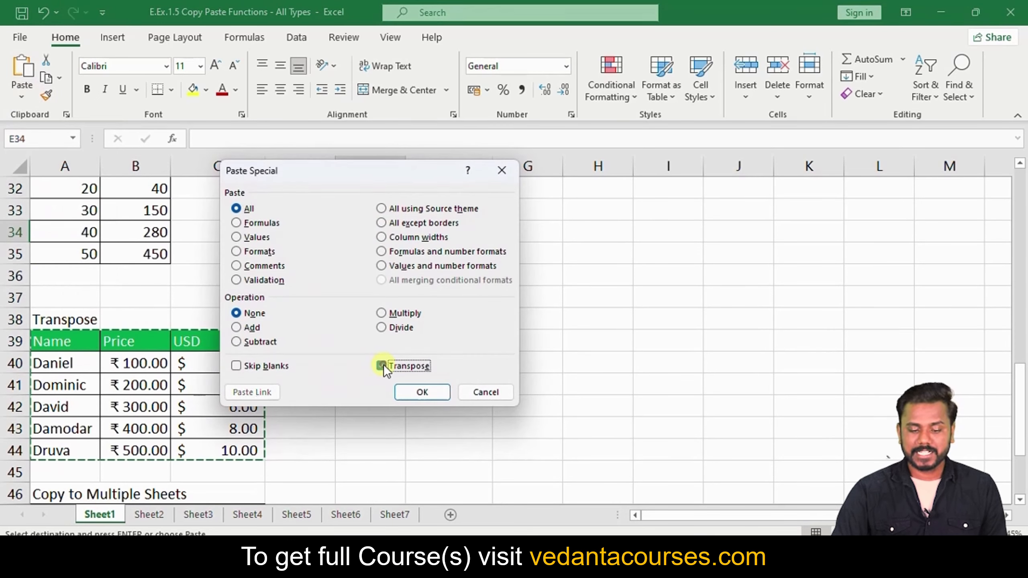
left_click(416, 393)
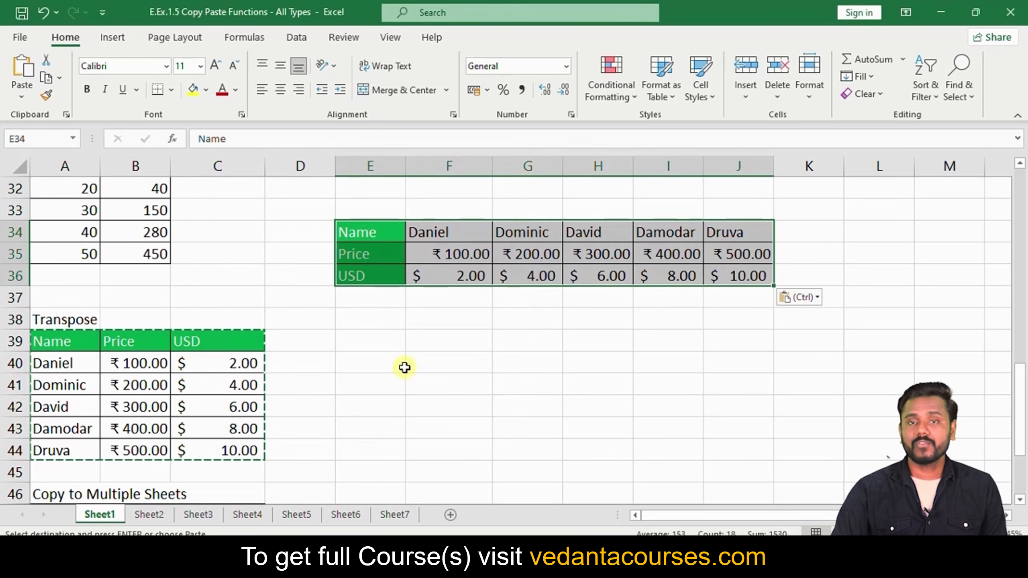
Clear the old copy and copy the transposed table E34:J36
key("Escape")
left_click(399, 355)
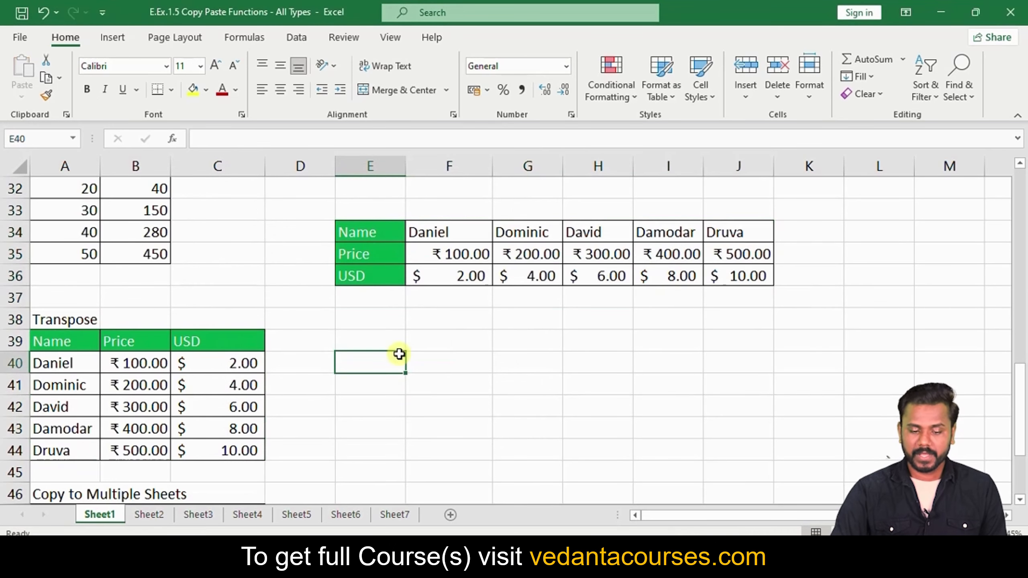
left_click_drag(366, 230, 745, 277)
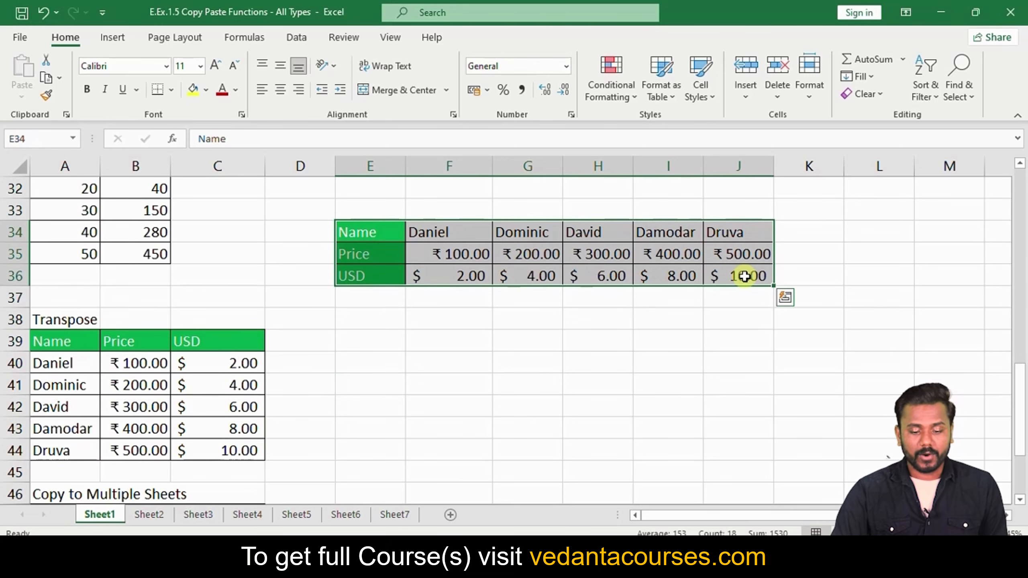
key("ctrl+c")
Paste the horizontal table transposed back into a vertical table at F39
left_click(432, 341)
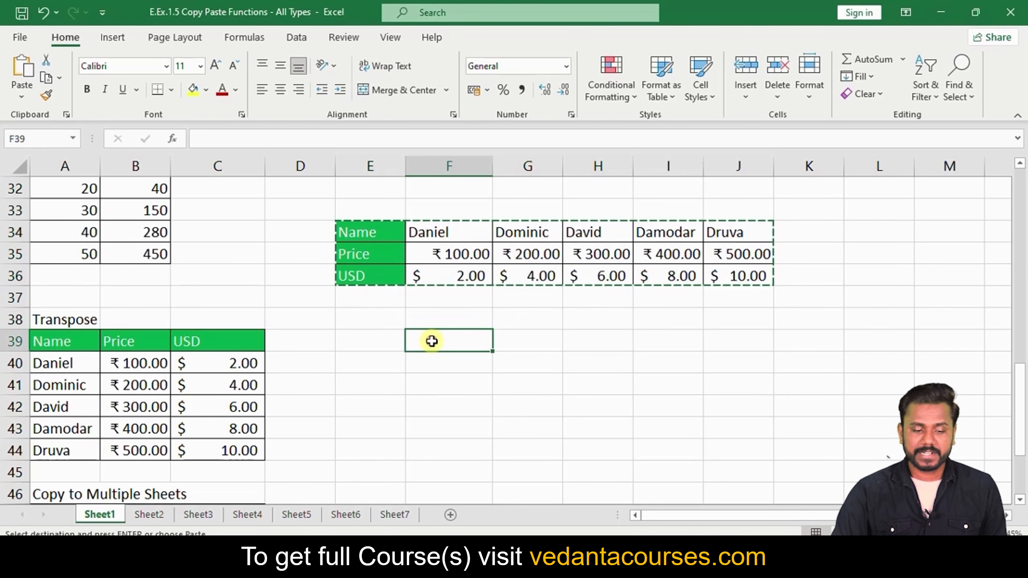
left_click(23, 96)
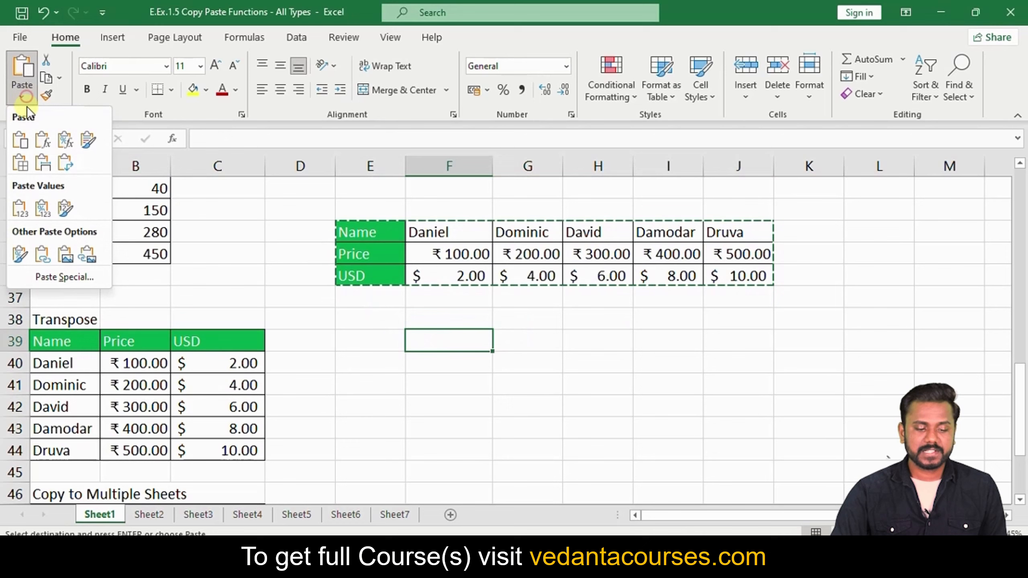
left_click(56, 276)
left_click(389, 366)
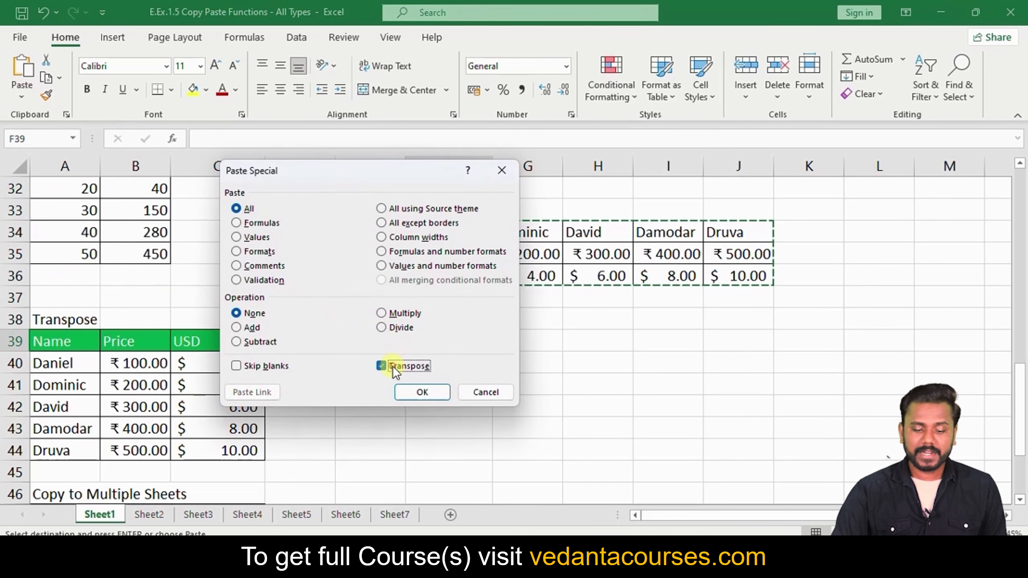
left_click(421, 392)
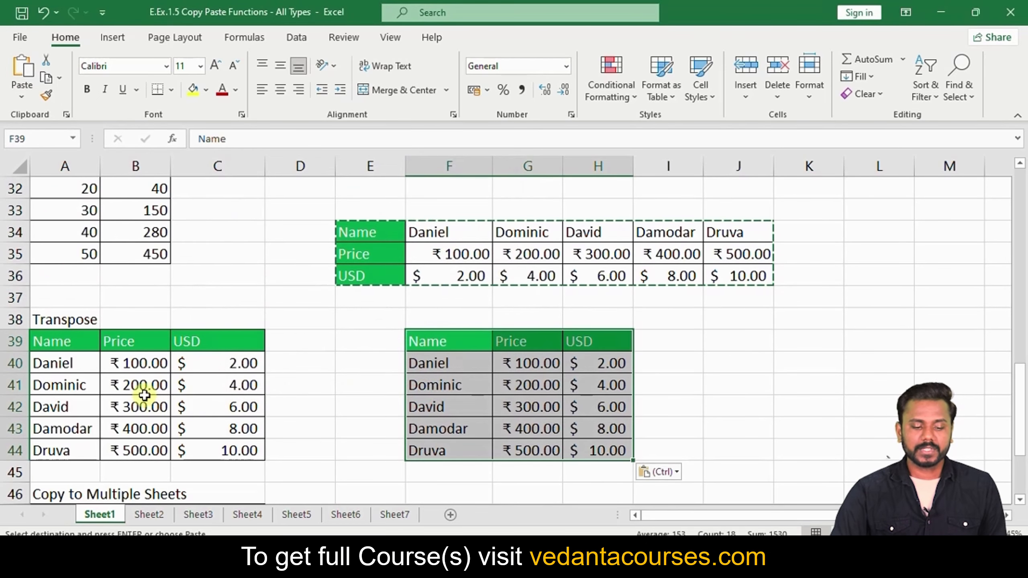
Select the prices in B40:B42 and row 35, then clear the pending copy
left_click_drag(121, 356, 120, 407)
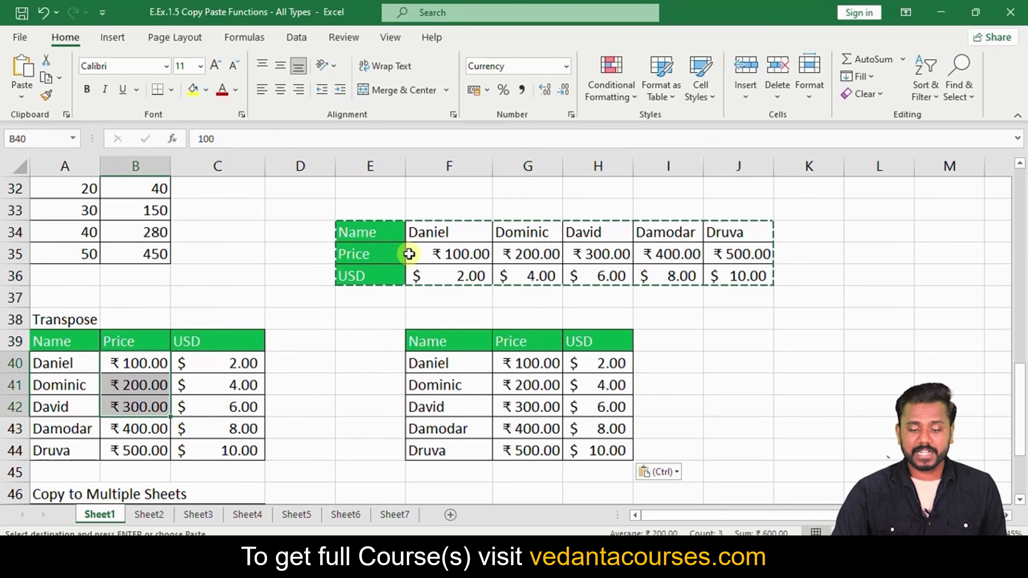
left_click_drag(409, 254, 583, 254)
key("Escape")
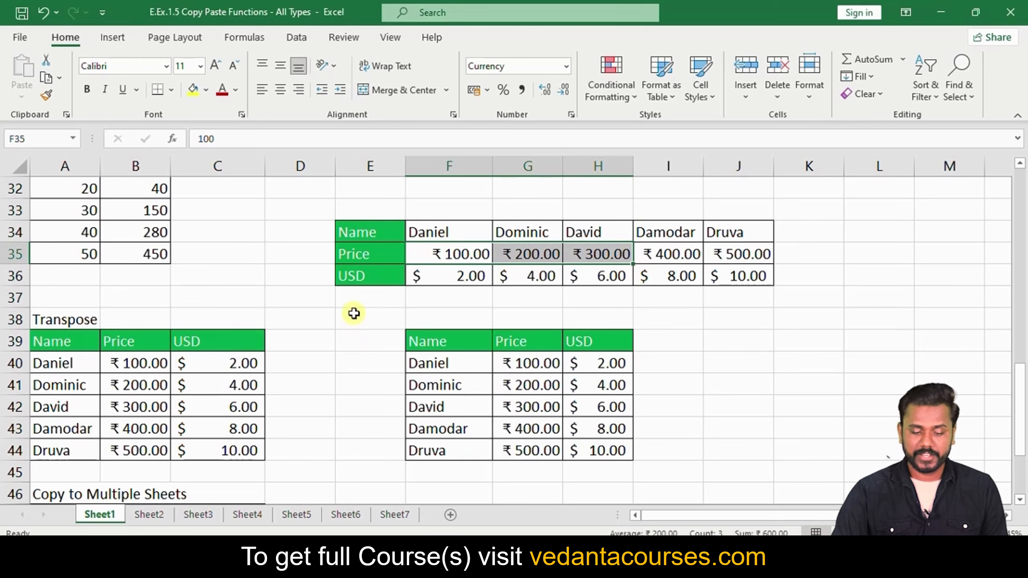
scroll(352, 311, "down", 3)
Copy the Name/Price/USD table in A47:C52
scroll(352, 315, "down", 1)
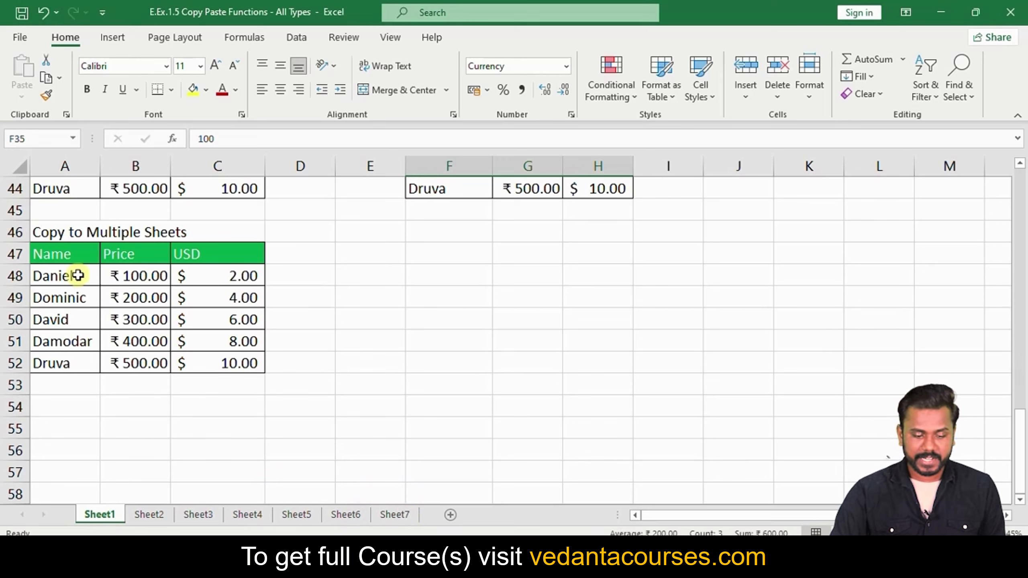
left_click_drag(56, 254, 220, 367)
key("ctrl+c")
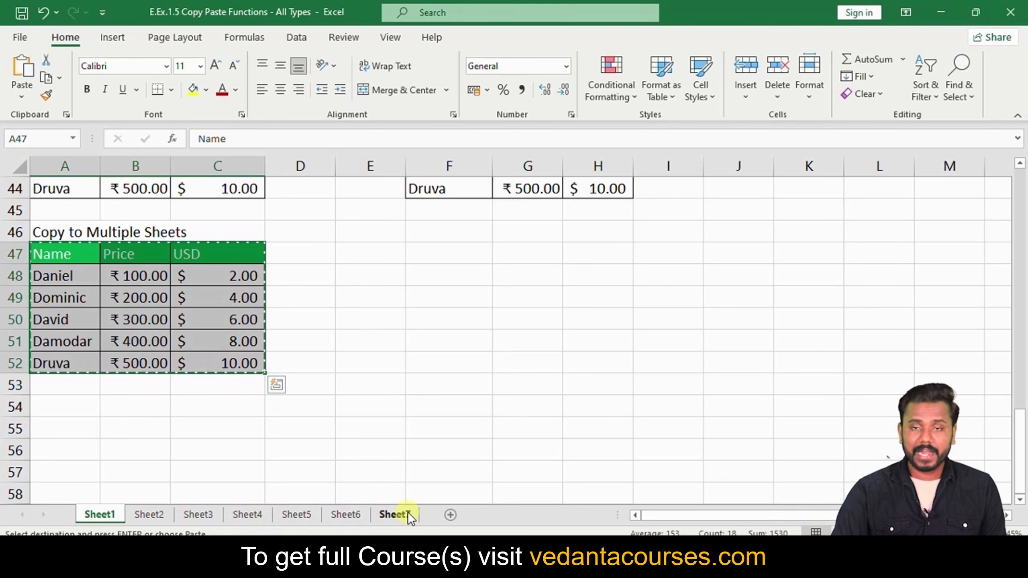
Group Sheet4, Sheet6 and Sheet7 and paste the table at E2 on all three
left_click(239, 513)
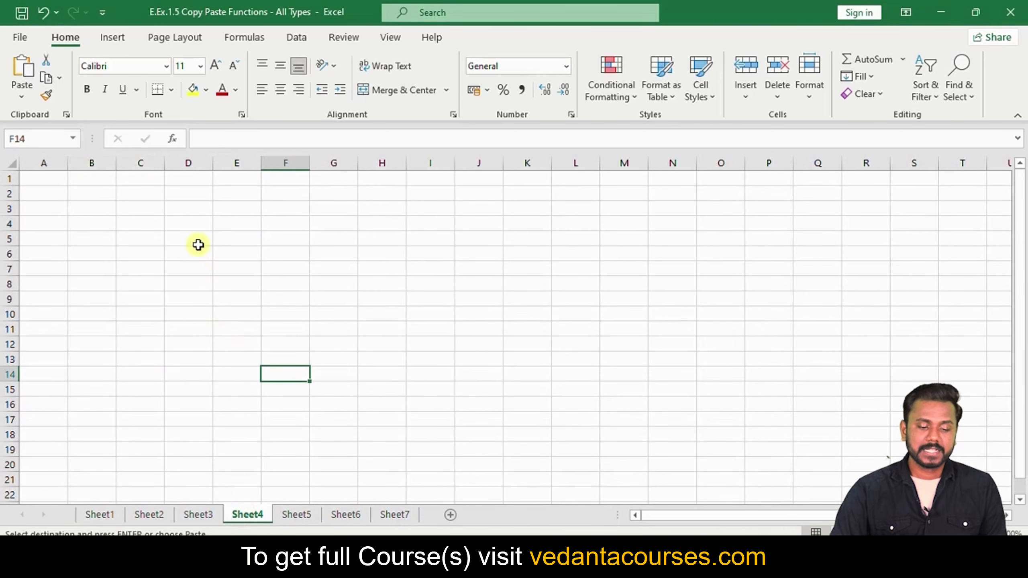
left_click(236, 193)
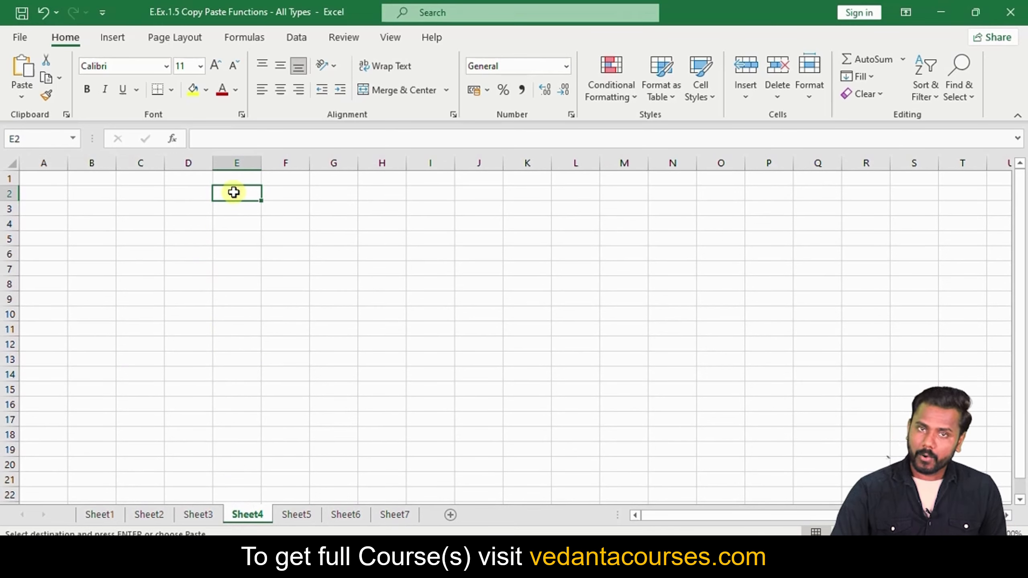
left_click(345, 515, "ctrl")
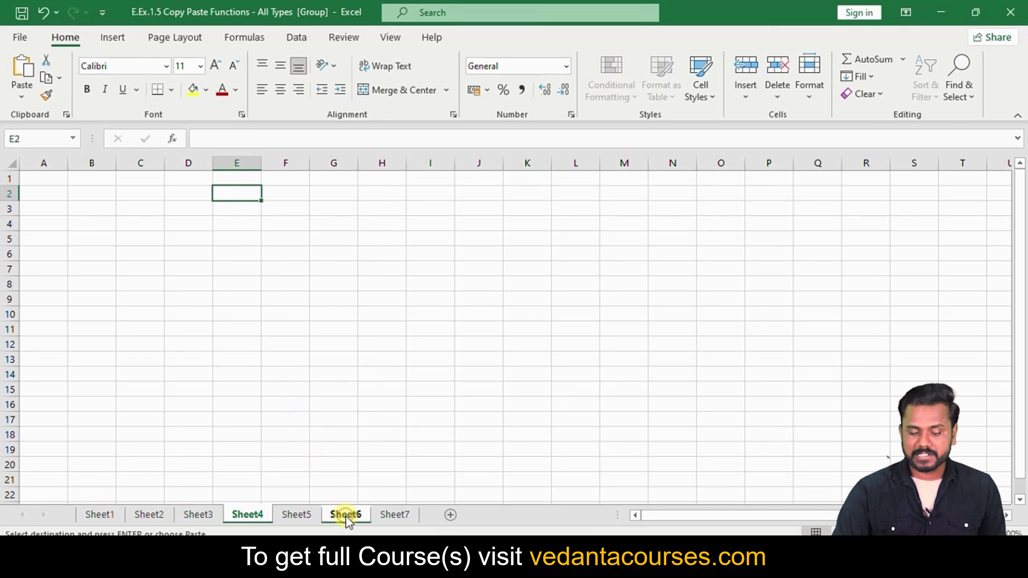
left_click(395, 515, "ctrl")
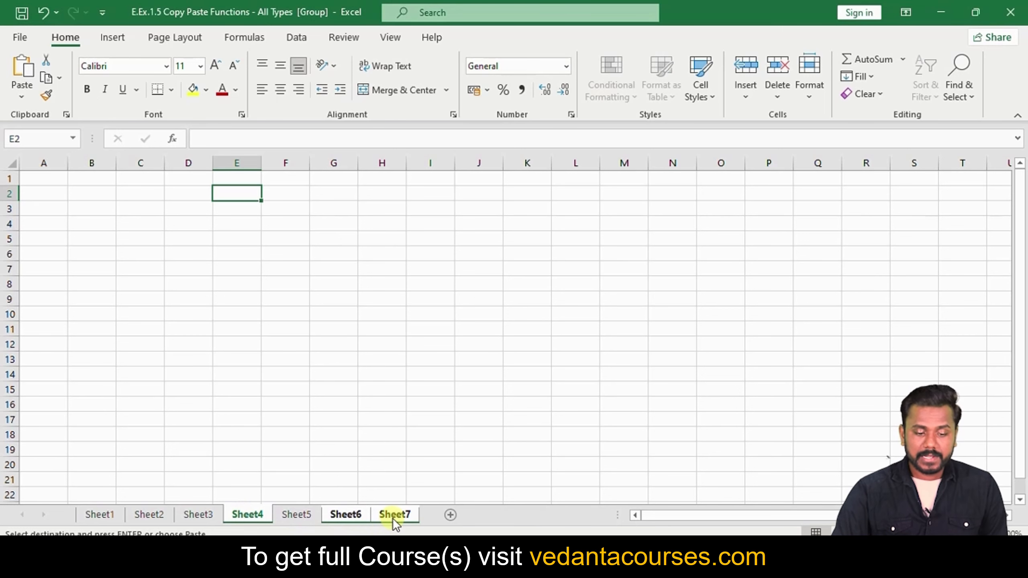
key("ctrl+v")
left_click(402, 371)
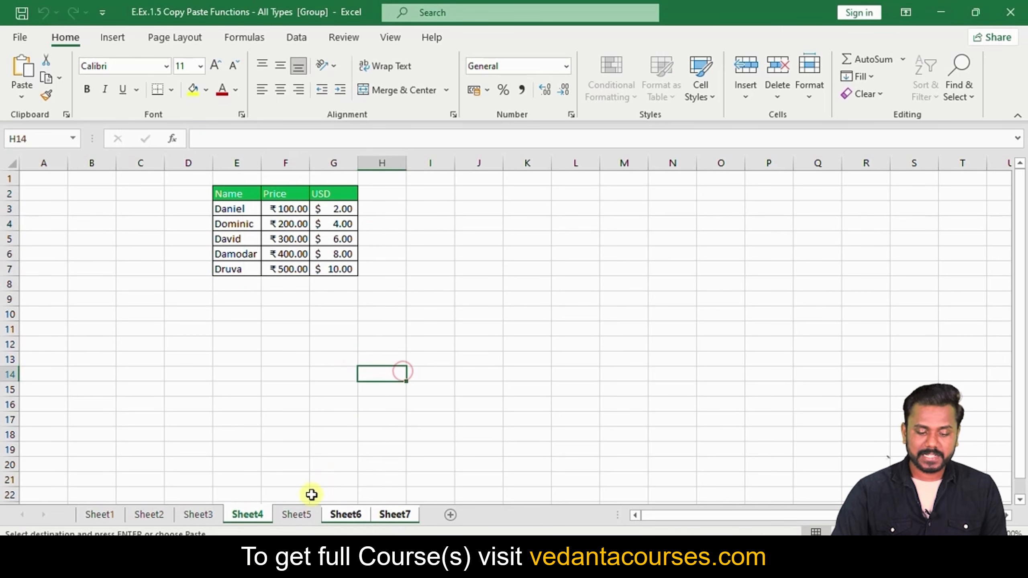
Check that Sheet5 is empty while Sheet4, Sheet6 and Sheet7 hold the pasted table
left_click(303, 514)
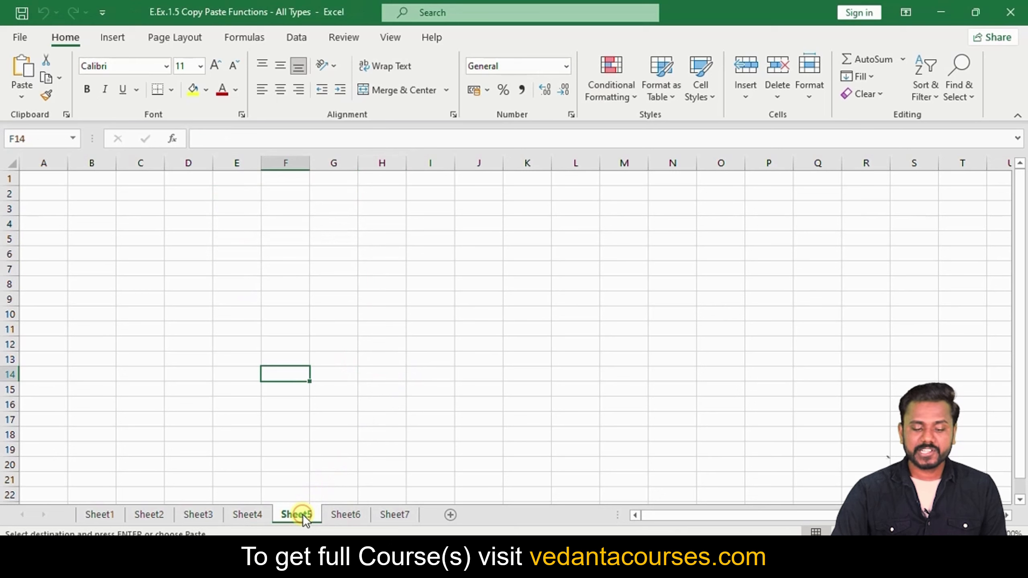
left_click(251, 513)
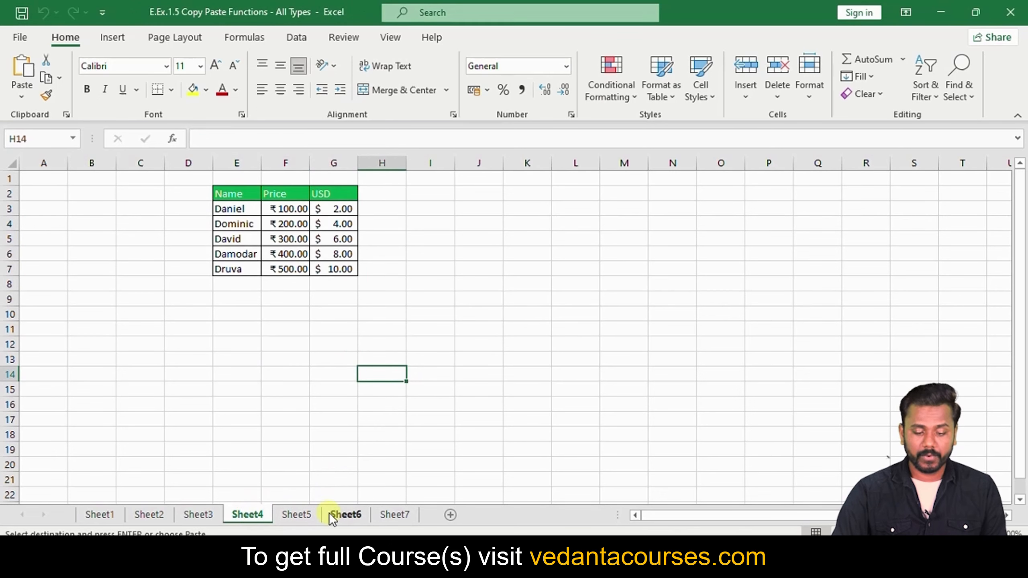
left_click(347, 515)
left_click(404, 514)
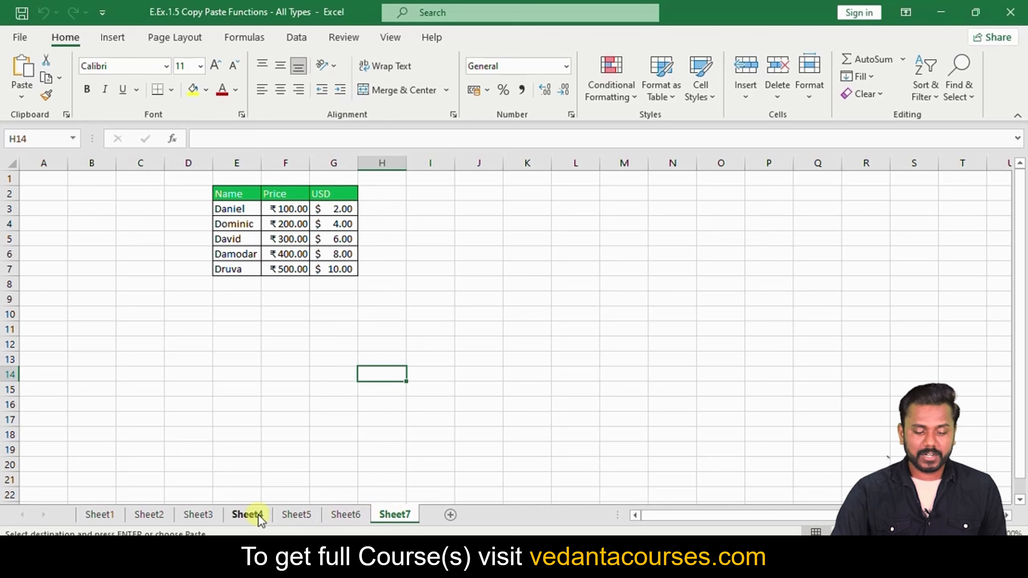
Group Sheet1 with Sheet4 and Sheet7, ending on Sheet1
left_click(245, 513, "ctrl")
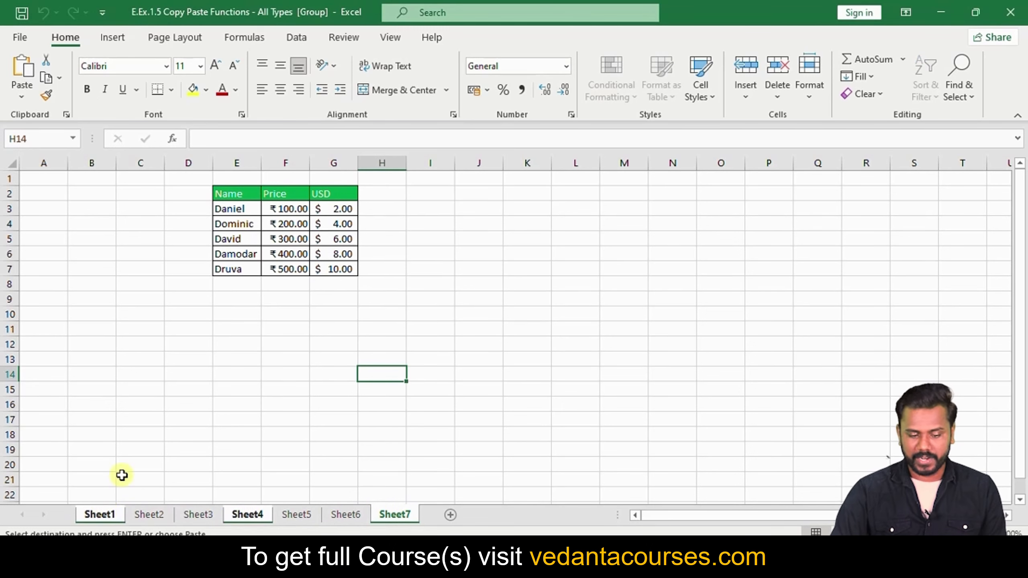
left_click(151, 445)
left_click(99, 515, "ctrl")
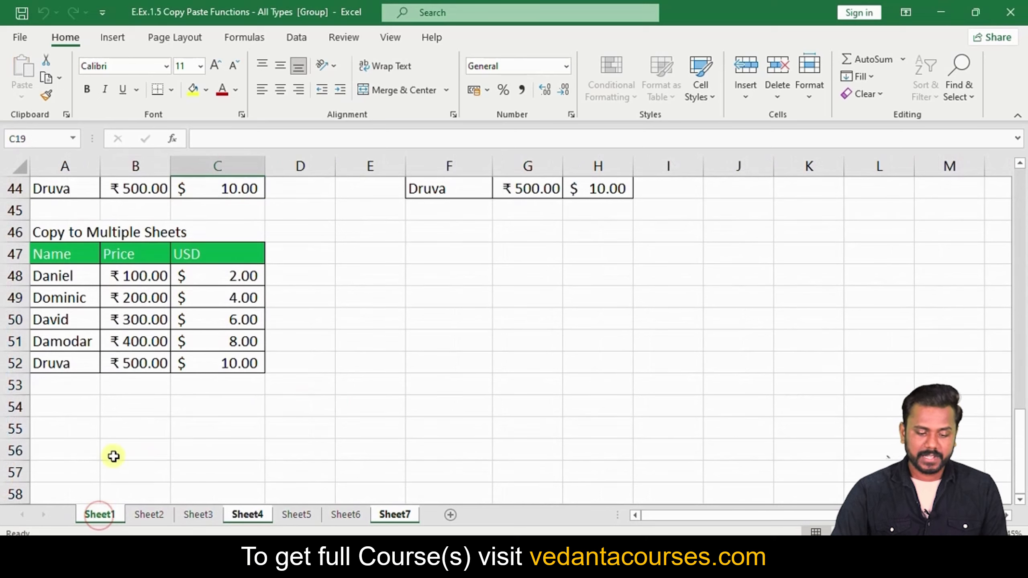
Copy the A47:C52 table and paste it at C16 across grouped Sheet2–Sheet6, then ungroup
left_click_drag(50, 251, 216, 360)
key("ctrl+c")
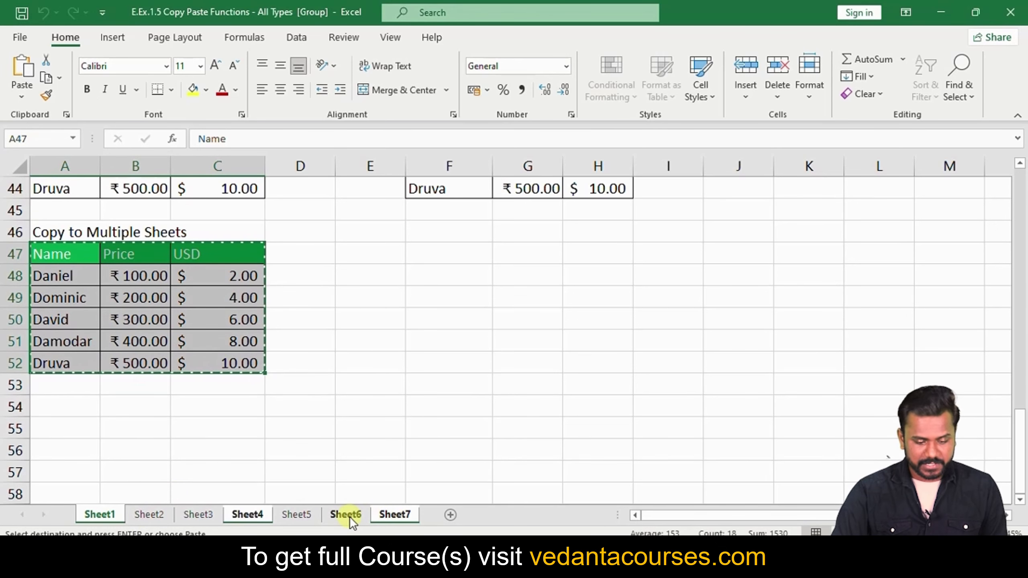
left_click(155, 515)
left_click(137, 358)
left_click(126, 402)
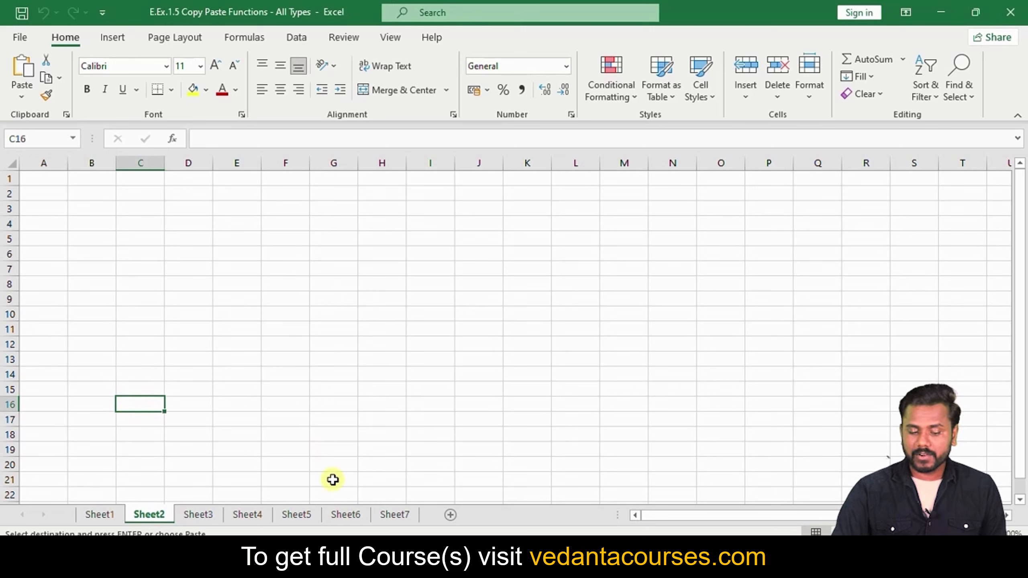
left_click(344, 513, "shift")
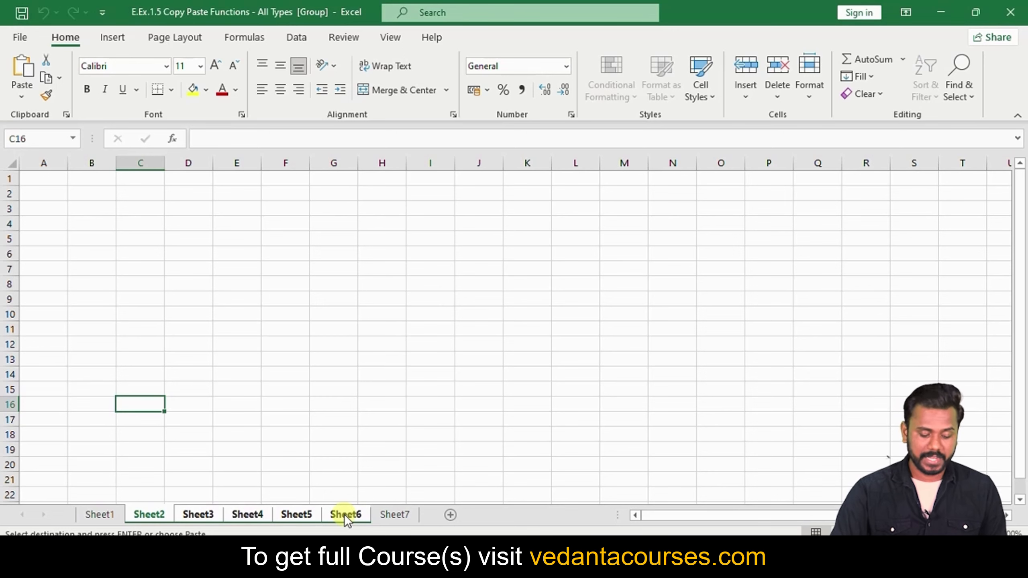
key("ctrl+v")
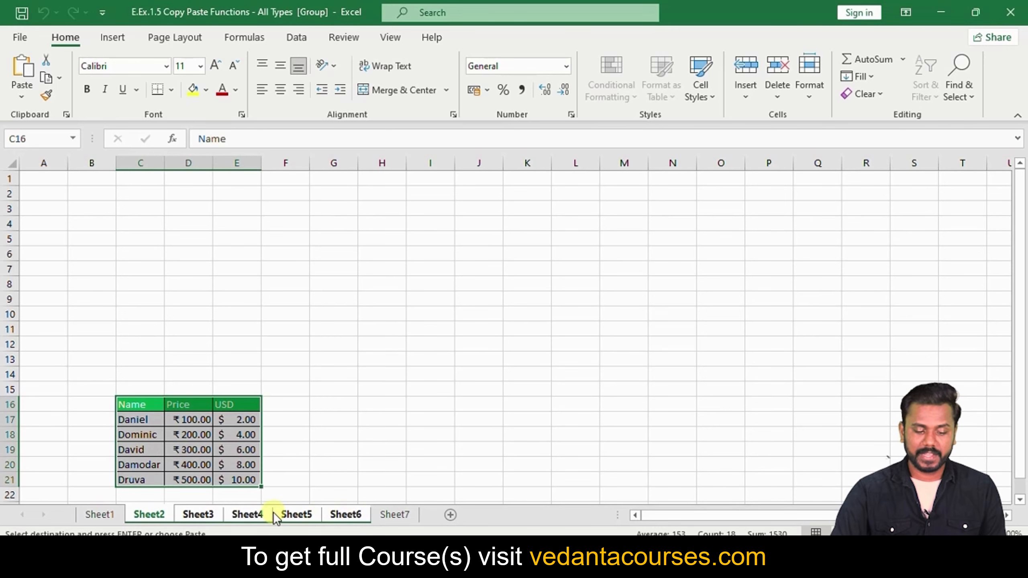
left_click(109, 513)
Browse Sheet2 through Sheet7 to verify the C16 paste, finishing on Sheet6 with both tables
left_click(157, 515)
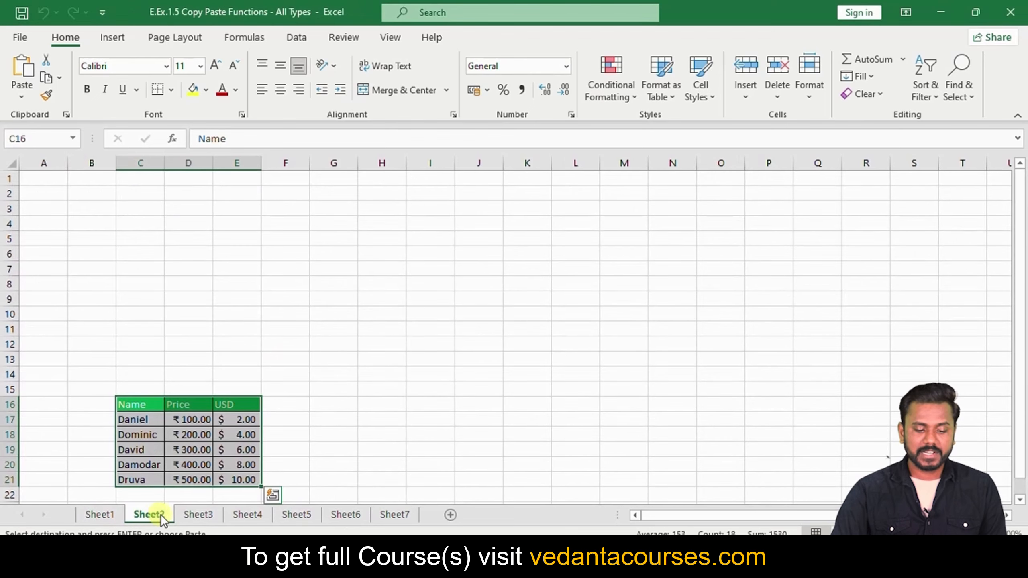
left_click(195, 514)
left_click(241, 514)
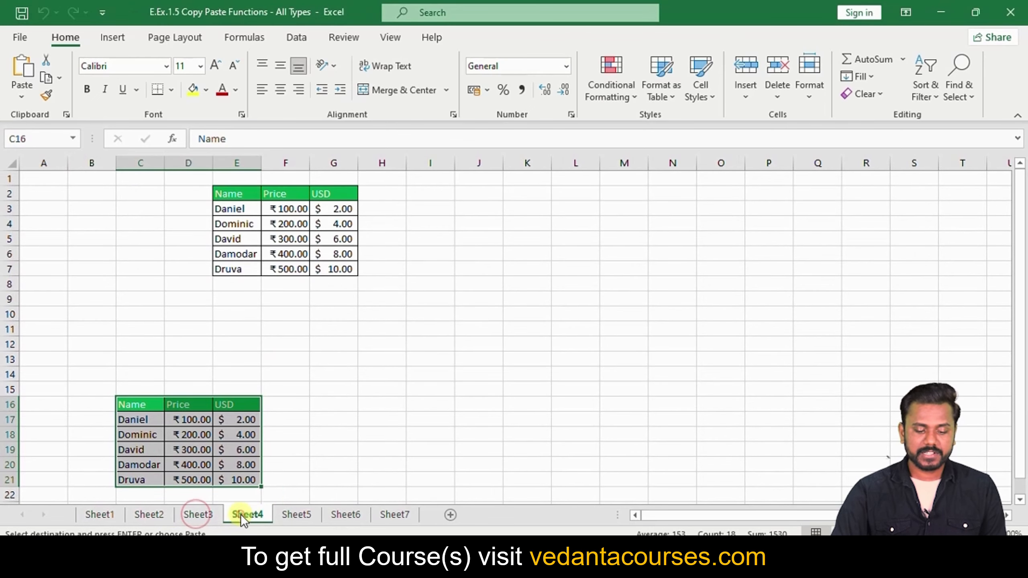
left_click(293, 515)
left_click(351, 515)
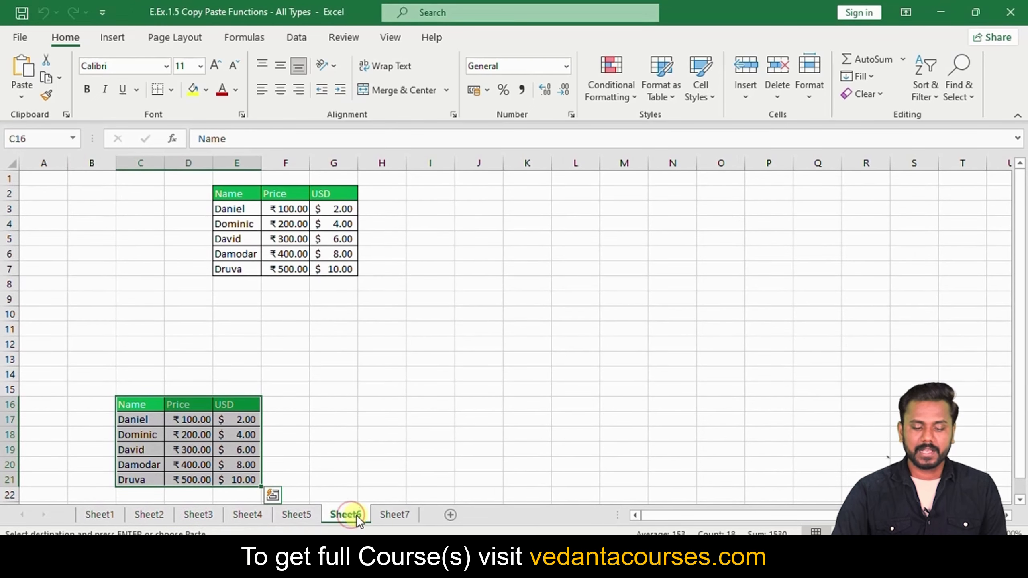
left_click(391, 515)
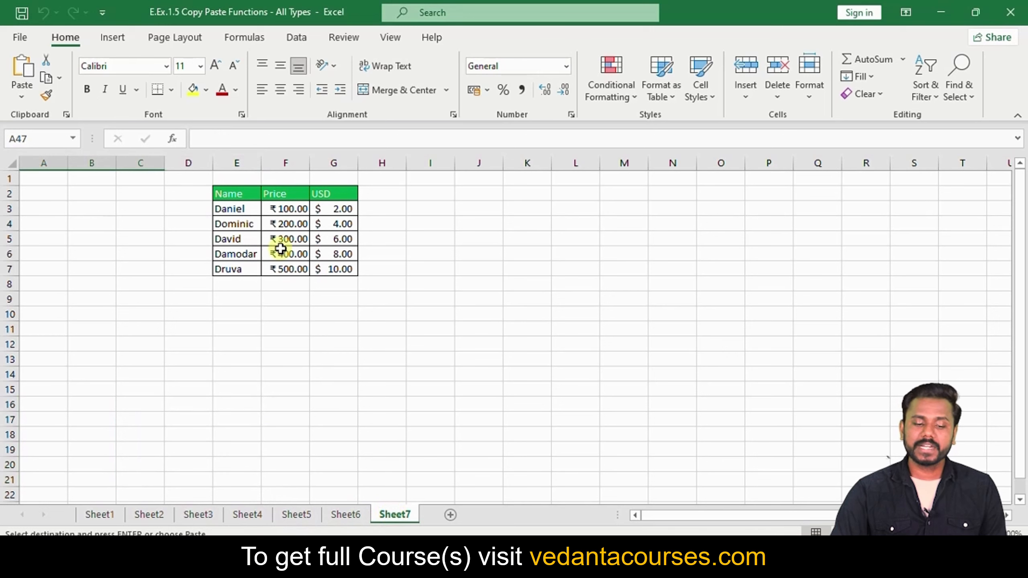
left_click(349, 515)
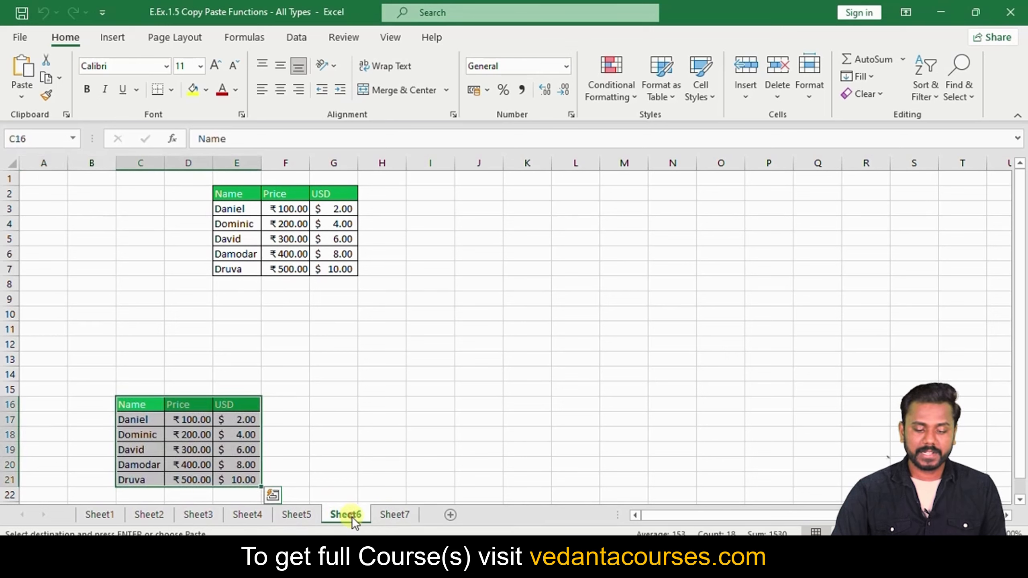
left_click(158, 519)
left_click(201, 514)
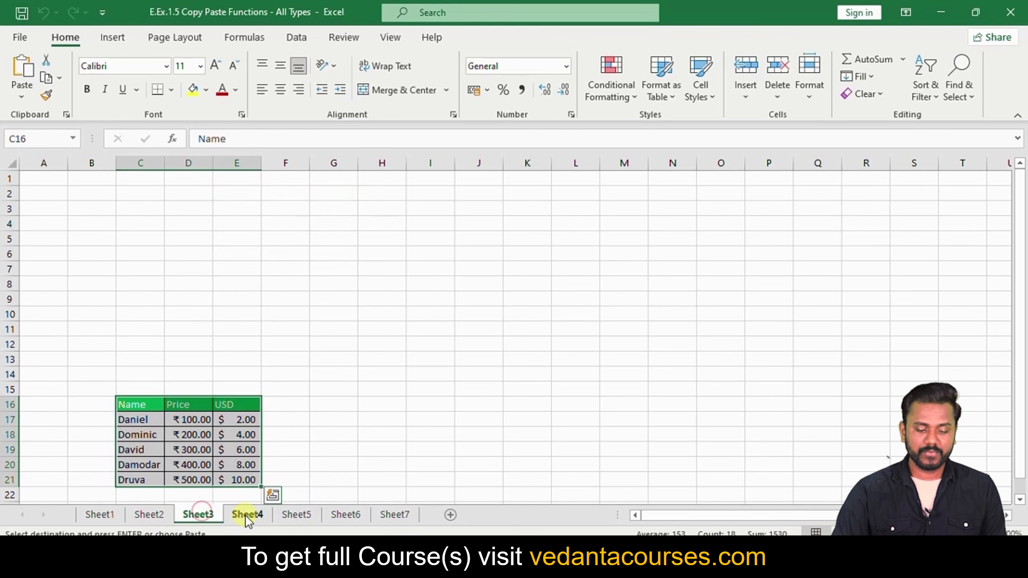
left_click(245, 515)
left_click(301, 516)
left_click(347, 515)
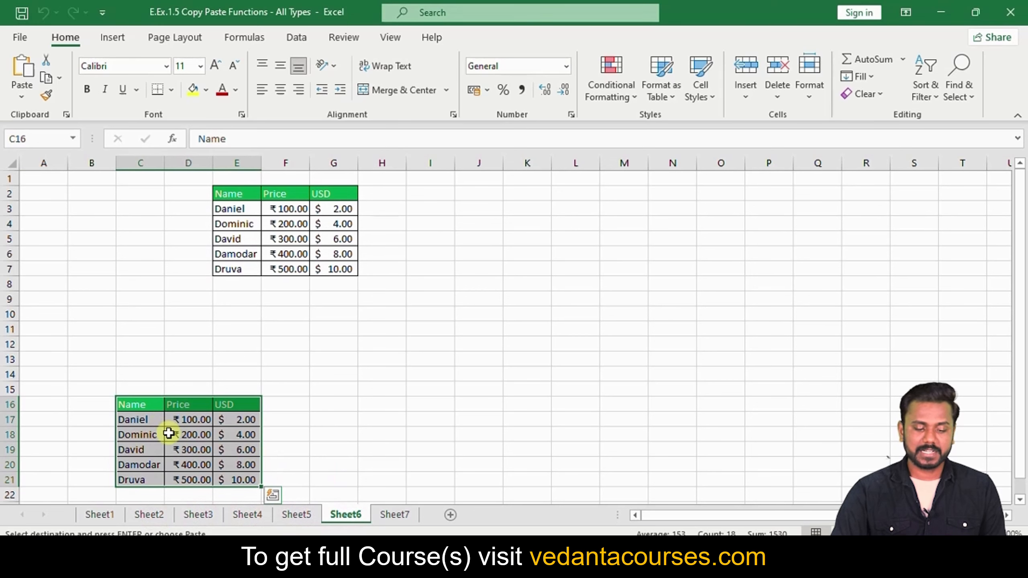